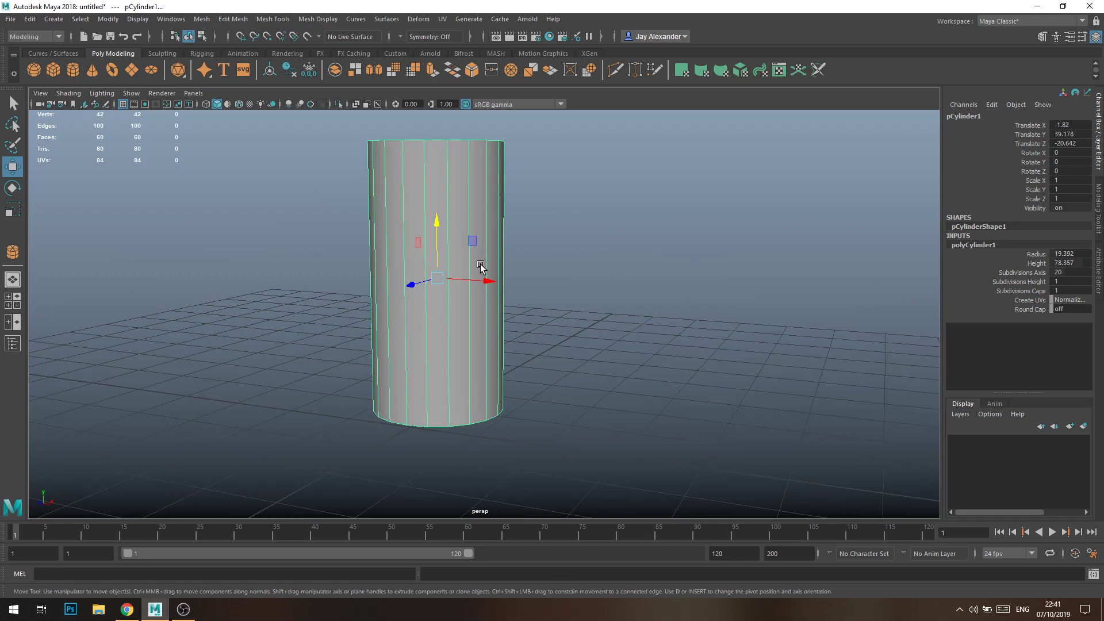
{"action": "left_click", "coordinate": [270, 19]}
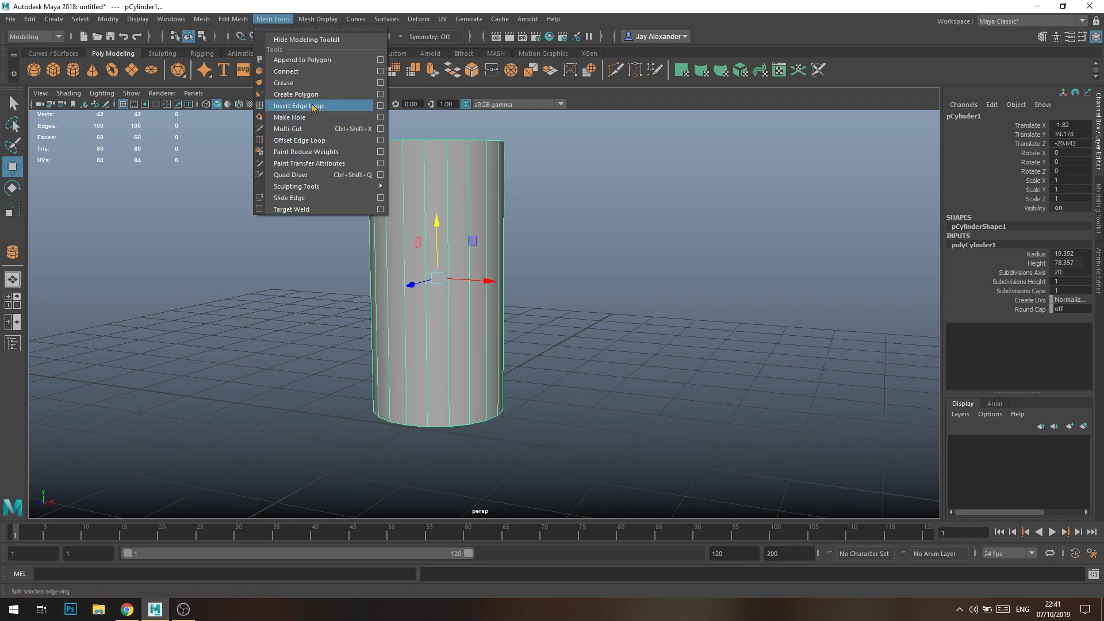
{"action": "left_click", "coordinate": [480, 209]}
{"action": "left_click_drag", "start_coordinate": [480, 209], "coordinate": [515, 268], "text": "alt"}
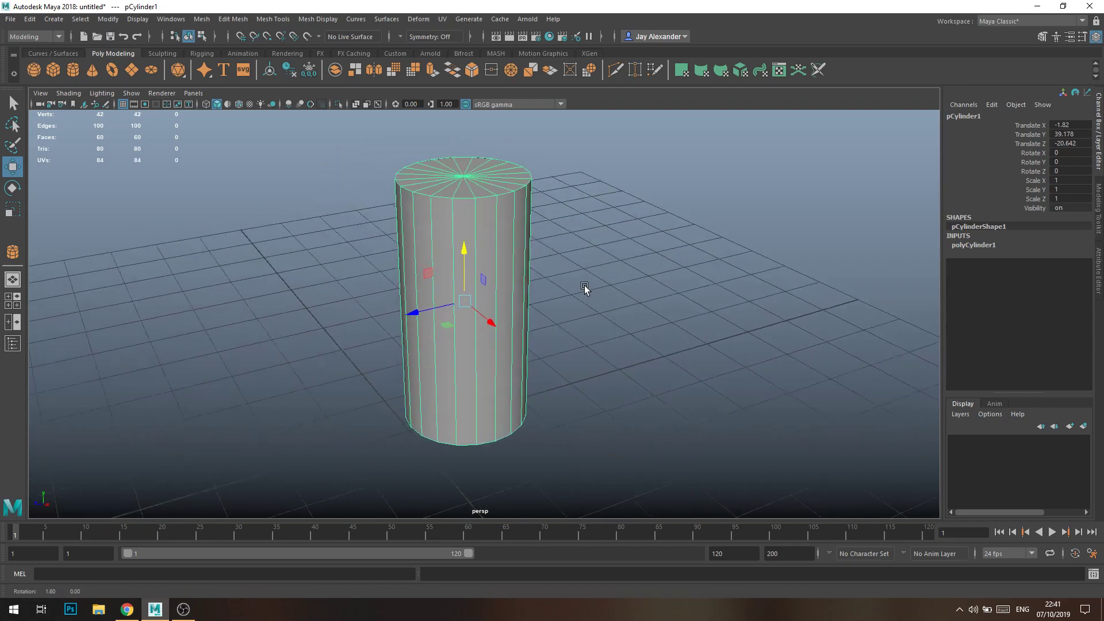
{"action": "left_click_drag", "start_coordinate": [592, 288], "coordinate": [453, 286], "text": "alt"}
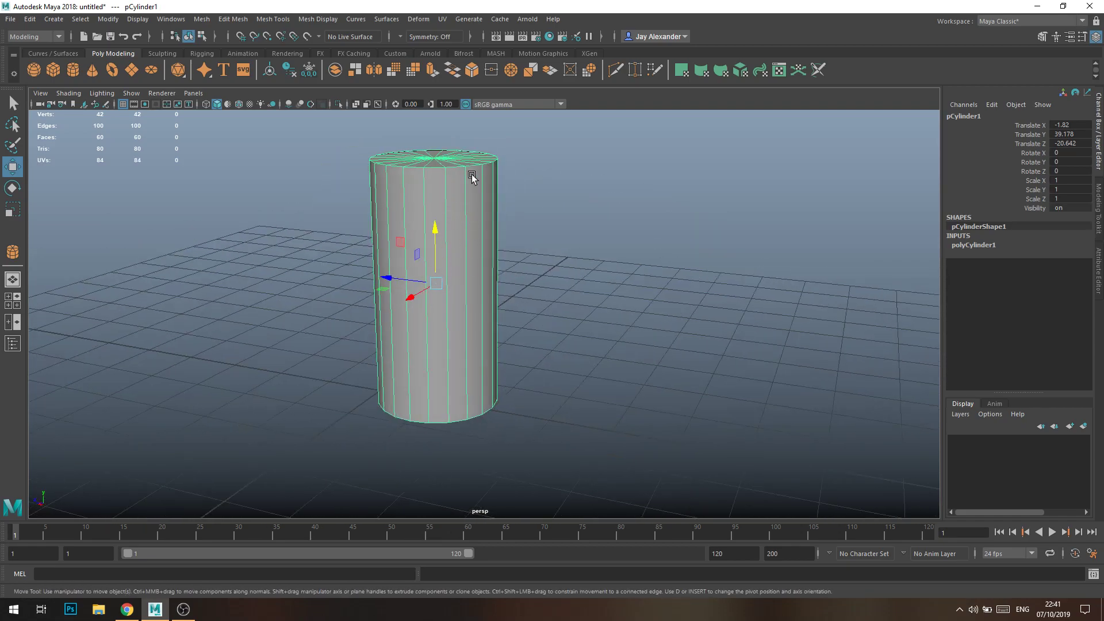
{"action": "left_click_drag", "start_coordinate": [518, 236], "coordinate": [449, 181], "text": "alt"}
Select several edges on the cylinder's cap and side in edge mode and examine how they meet
{"action": "right_click_drag", "start_coordinate": [445, 164], "coordinate": [440, 129]}
{"action": "left_click", "coordinate": [426, 152]}
{"action": "left_click", "coordinate": [441, 162], "text": "shift"}
{"action": "left_click", "coordinate": [454, 203], "text": "shift"}
{"action": "left_click_drag", "start_coordinate": [477, 301], "coordinate": [471, 221], "text": "alt"}
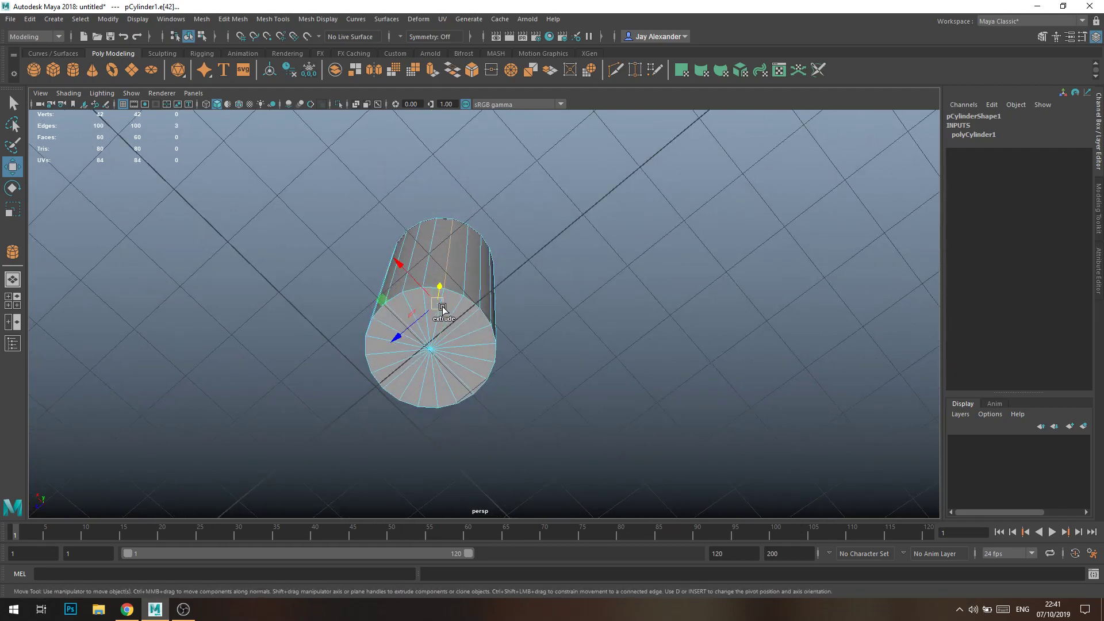
{"action": "left_click_drag", "start_coordinate": [443, 389], "coordinate": [539, 281], "text": "alt"}
{"action": "left_click", "coordinate": [518, 276]}
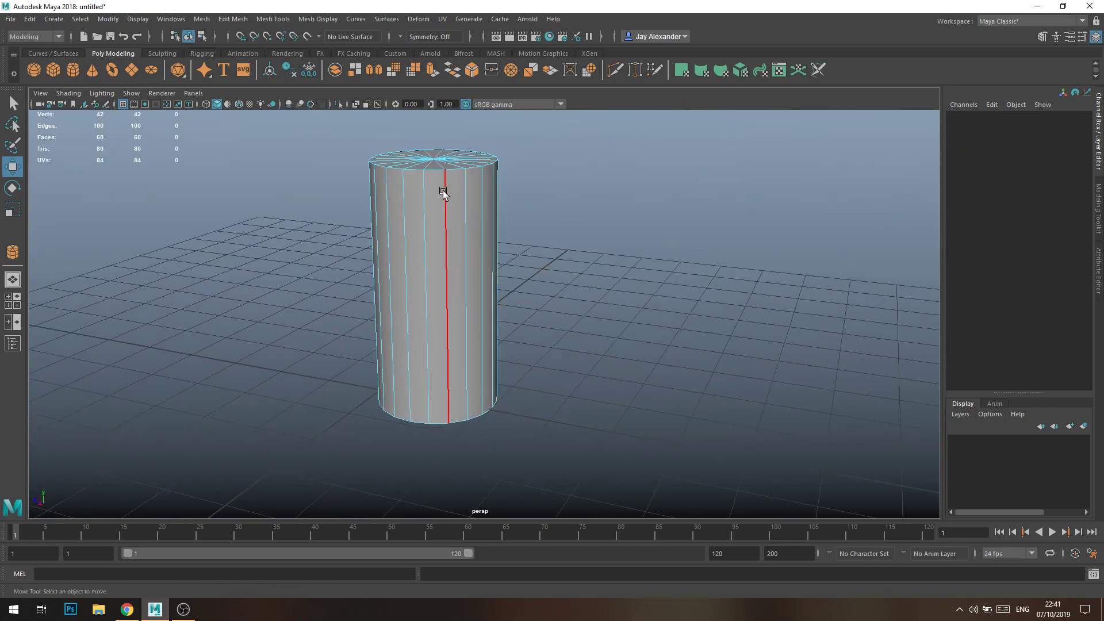
Return the cylinder to object mode and set its Subdivisions Axis to 8
{"action": "right_click_drag", "start_coordinate": [470, 182], "coordinate": [526, 172]}
{"action": "left_click", "coordinate": [526, 172]}
{"action": "left_click", "coordinate": [451, 208]}
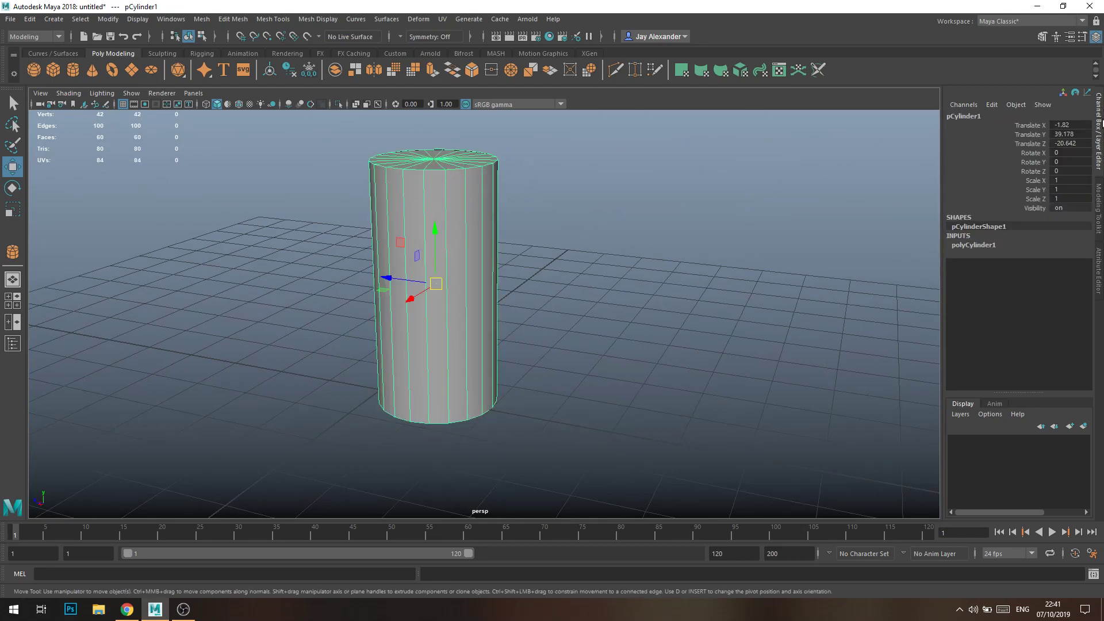
{"action": "left_click", "coordinate": [977, 245]}
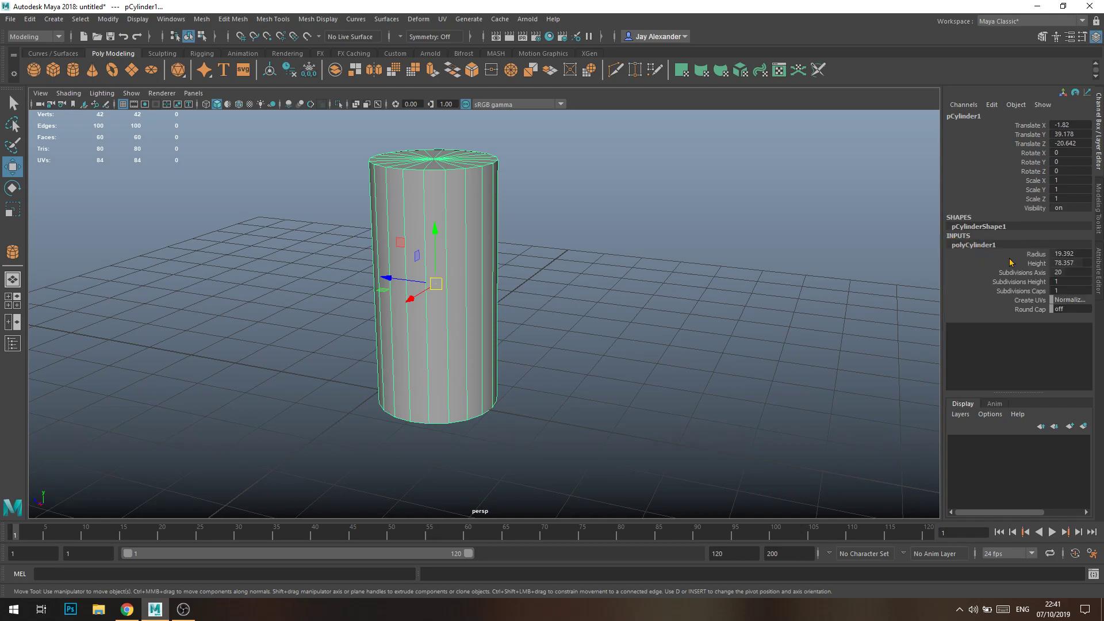
{"action": "double_click", "coordinate": [1077, 273]}
{"action": "type", "text": "8"}
{"action": "key", "text": "Return"}
Examine the simplified cylinder's side faces and cap from several angles
{"action": "left_click", "coordinate": [559, 224]}
{"action": "left_click_drag", "start_coordinate": [556, 259], "coordinate": [509, 315], "text": "alt"}
{"action": "left_click", "coordinate": [480, 322]}
{"action": "left_click_drag", "start_coordinate": [650, 328], "coordinate": [604, 320], "text": "alt"}
{"action": "left_click", "coordinate": [611, 272]}
{"action": "left_click", "coordinate": [466, 255]}
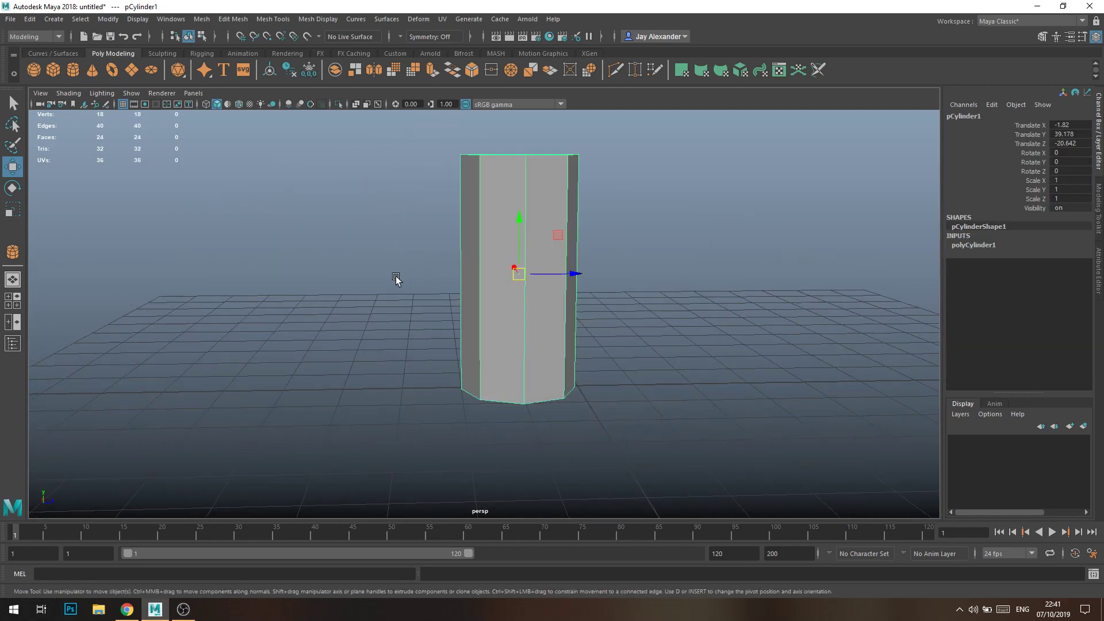
{"action": "left_click_drag", "start_coordinate": [402, 276], "coordinate": [552, 301], "text": "alt"}
{"action": "left_click_drag", "start_coordinate": [406, 315], "coordinate": [482, 328], "text": "alt"}
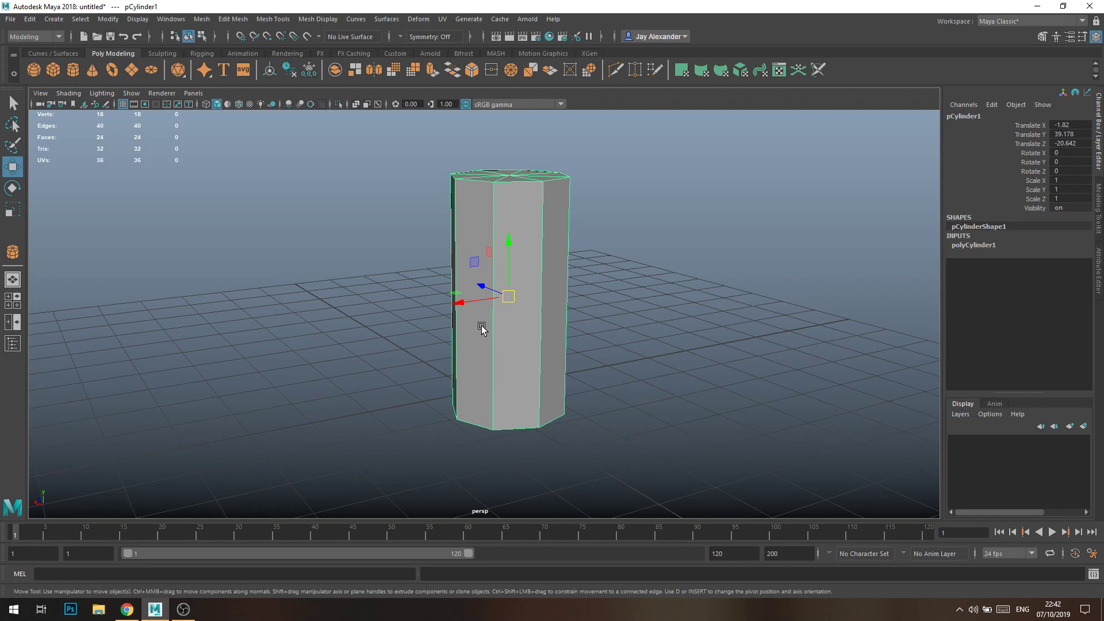
{"action": "left_click", "coordinate": [636, 303]}
{"action": "left_click_drag", "start_coordinate": [636, 303], "coordinate": [569, 316], "text": "alt"}
{"action": "left_click", "coordinate": [544, 329]}
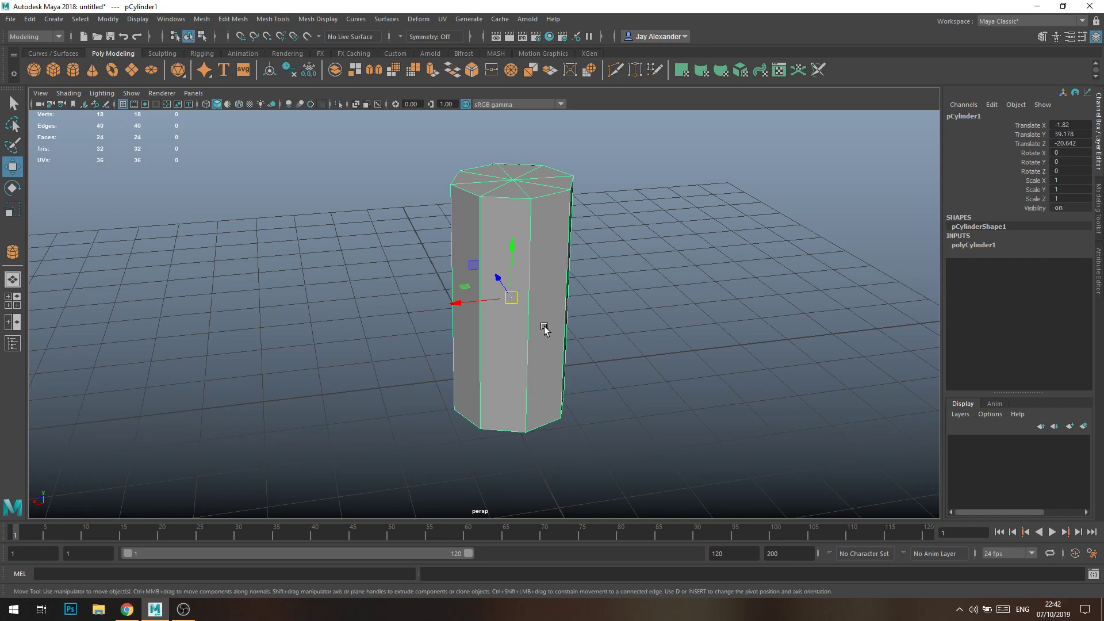
{"action": "left_click_drag", "start_coordinate": [584, 328], "coordinate": [567, 328], "text": "alt"}
{"action": "left_click", "coordinate": [613, 308]}
{"action": "left_click", "coordinate": [553, 303]}
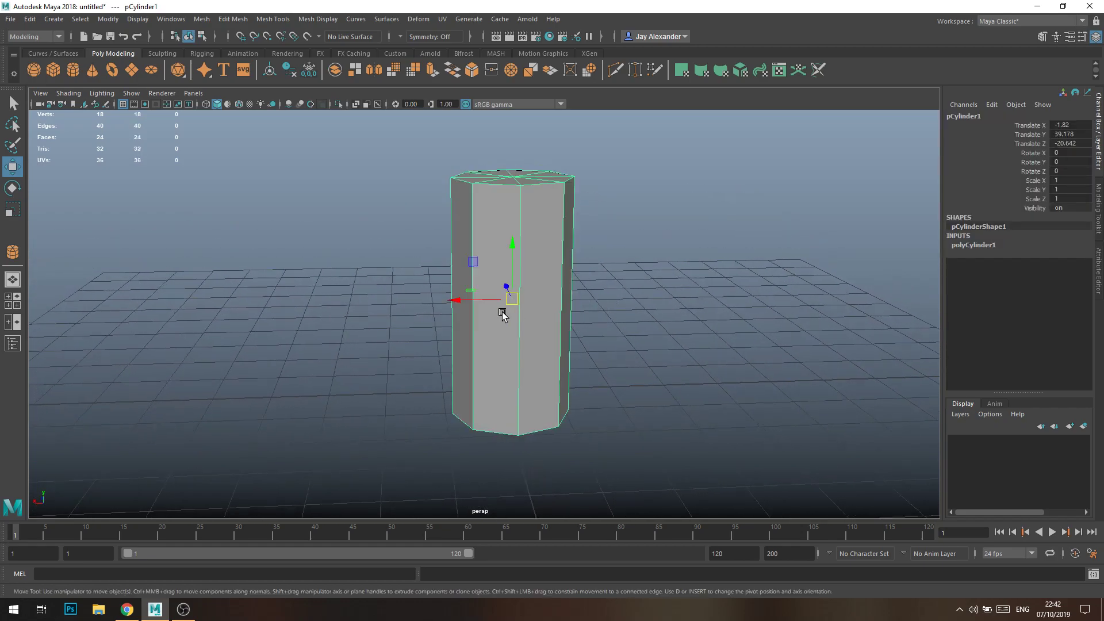
{"action": "left_click_drag", "start_coordinate": [502, 315], "coordinate": [491, 315], "text": "alt"}
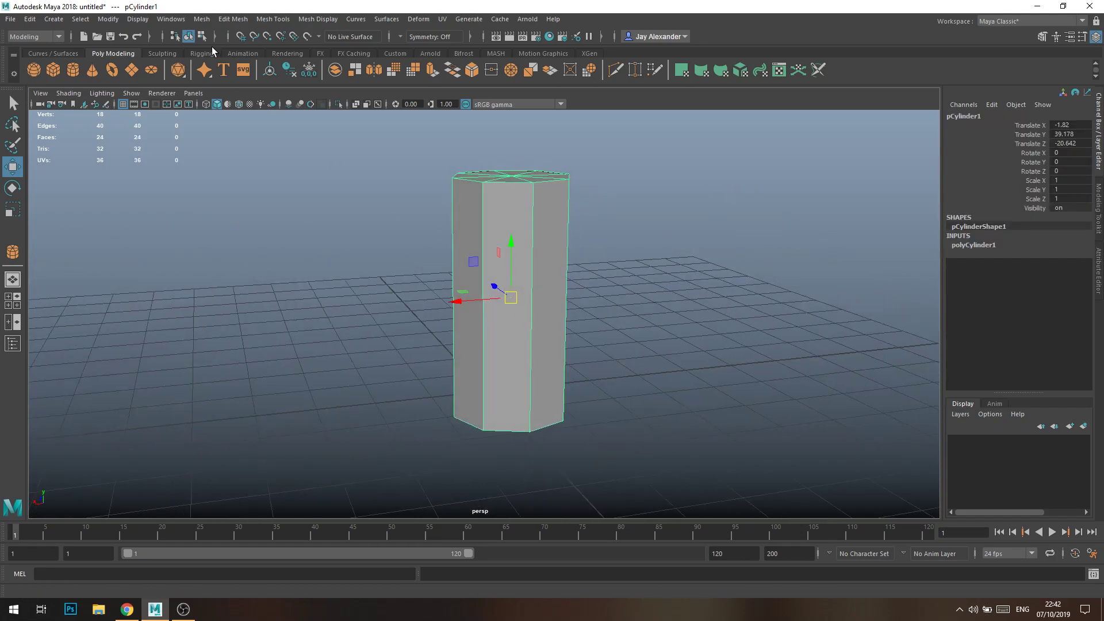
Try a Multi-Cut across three neighbouring side faces of the cylinder, and undo the cut
{"action": "left_click", "coordinate": [280, 21]}
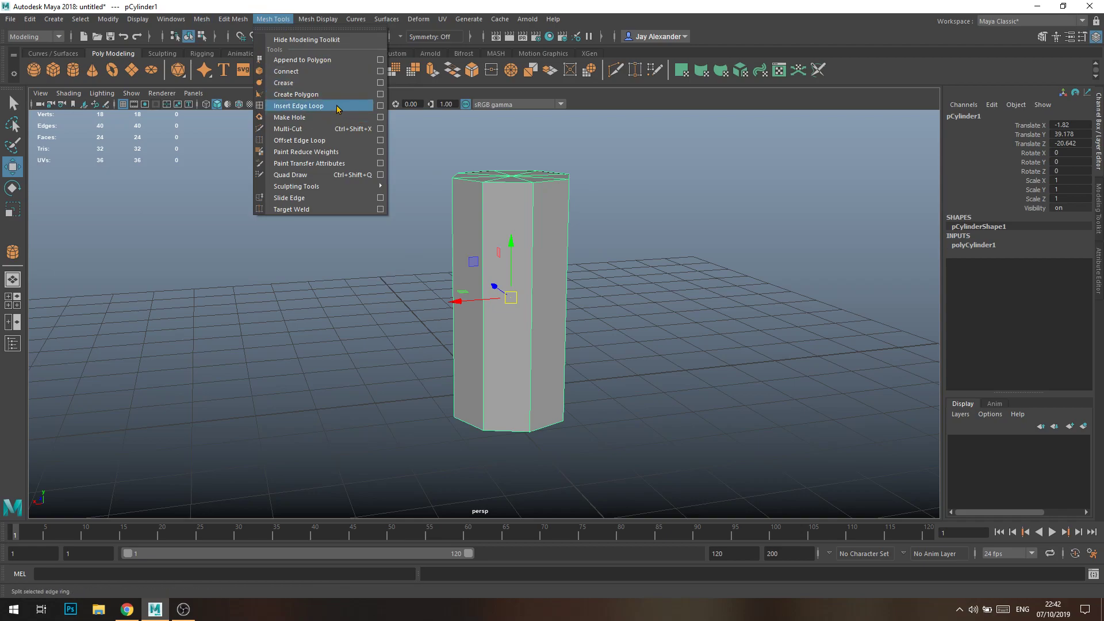
{"action": "left_click", "coordinate": [337, 109]}
{"action": "left_click_drag", "start_coordinate": [543, 331], "coordinate": [449, 304], "text": "alt"}
{"action": "left_click", "coordinate": [273, 19]}
{"action": "left_click", "coordinate": [299, 128]}
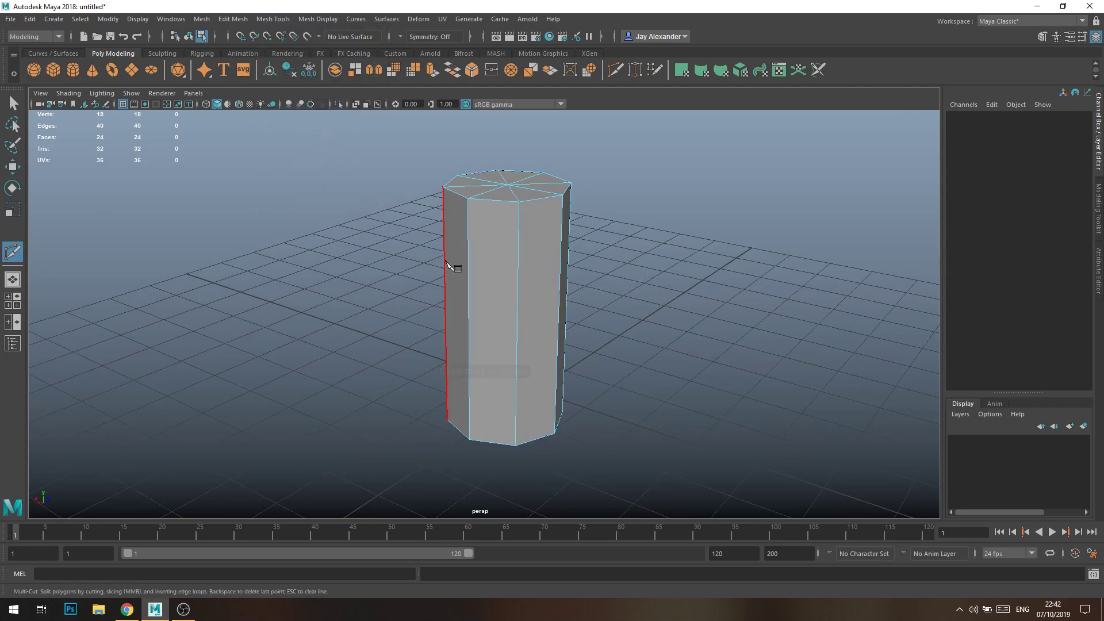
{"action": "left_click", "coordinate": [468, 260]}
{"action": "left_click", "coordinate": [516, 301]}
{"action": "left_click", "coordinate": [562, 275]}
{"action": "left_click_drag", "start_coordinate": [594, 288], "coordinate": [564, 291], "text": "alt"}
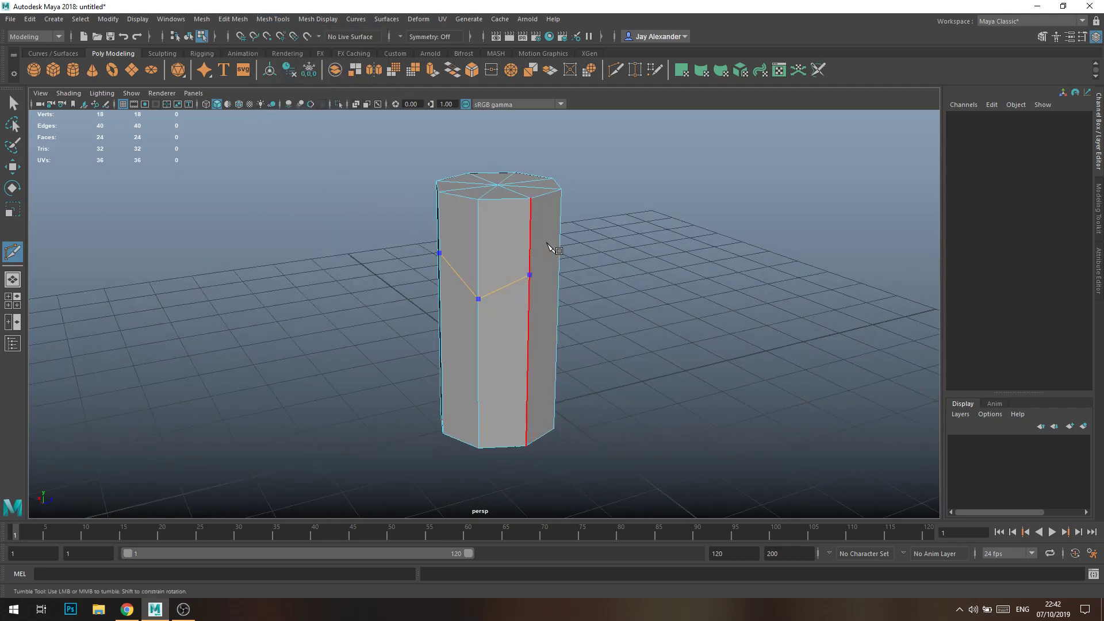
{"action": "left_click", "coordinate": [559, 260]}
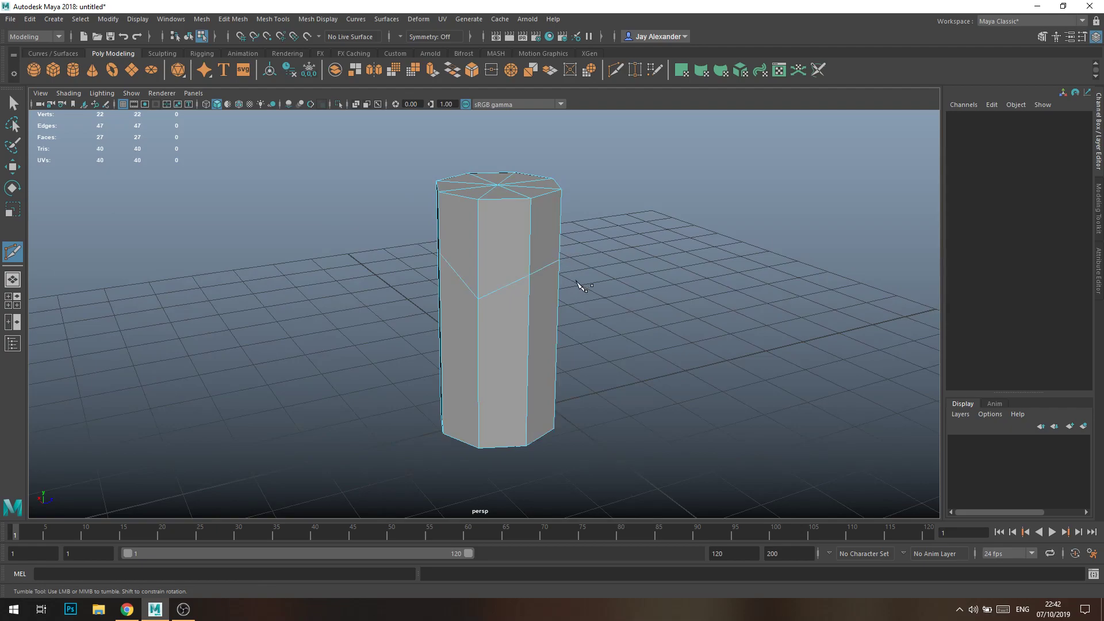
{"action": "left_click_drag", "start_coordinate": [581, 286], "coordinate": [534, 291], "text": "alt"}
{"action": "key", "text": "ctrl+z"}
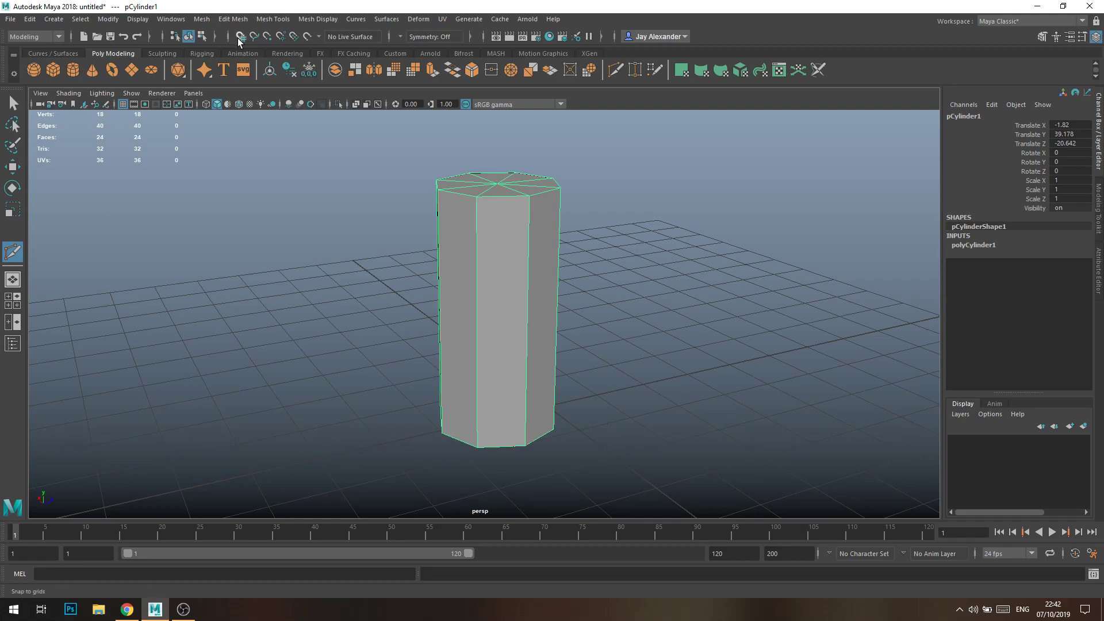
Insert a horizontal edge loop around the upper part of the cylinder with the Insert Edge Loop tool
{"action": "key", "text": "q"}
{"action": "left_click", "coordinate": [274, 19]}
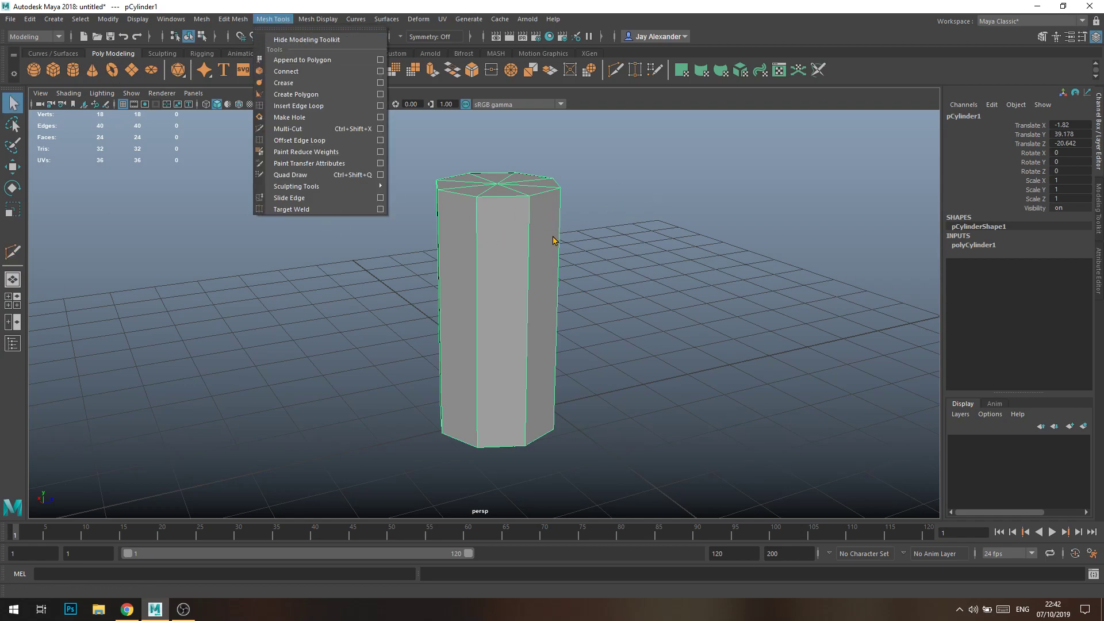
{"action": "left_click", "coordinate": [311, 107]}
{"action": "left_click_drag", "start_coordinate": [580, 272], "coordinate": [511, 282], "text": "alt"}
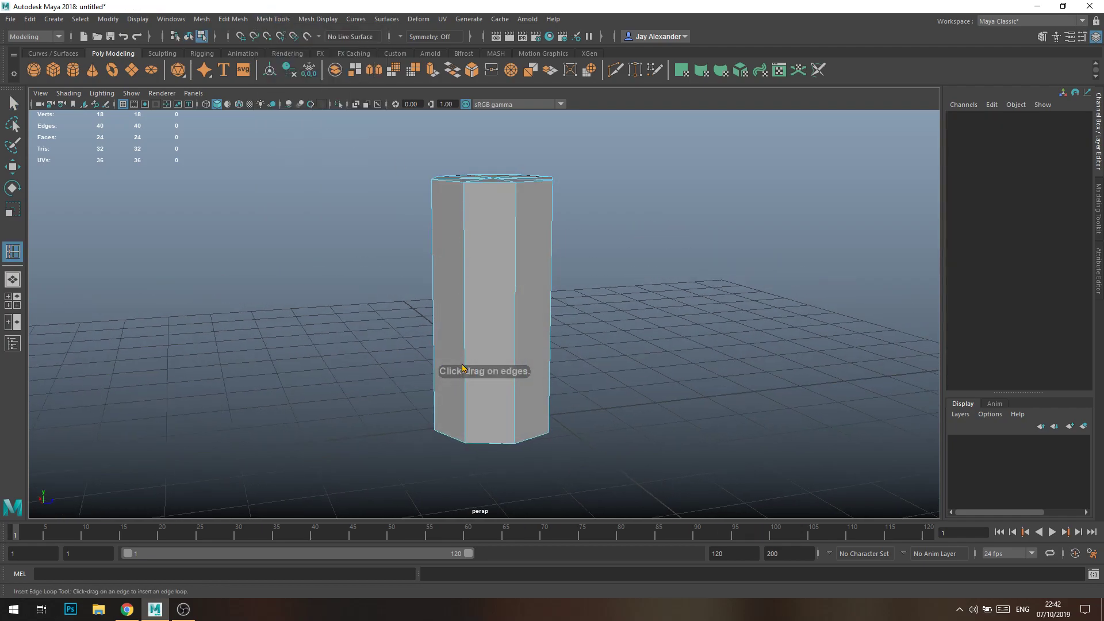
{"action": "left_click", "coordinate": [465, 304]}
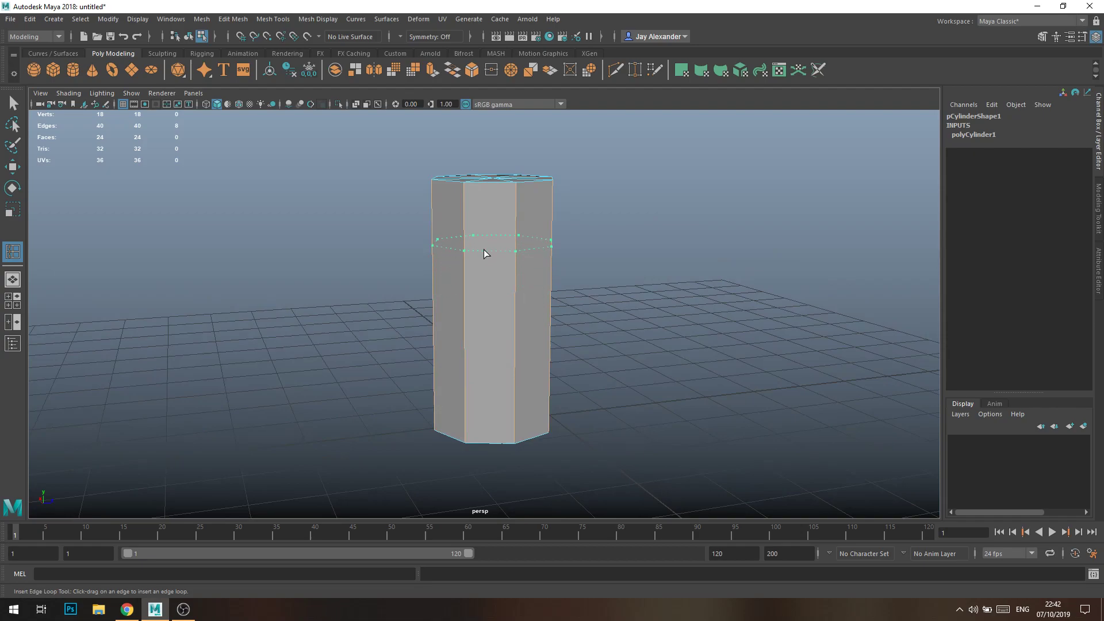
Try inserting a vertical edge loop through the middle of the front faces, and undo it
{"action": "left_click_drag", "start_coordinate": [484, 252], "coordinate": [492, 254]}
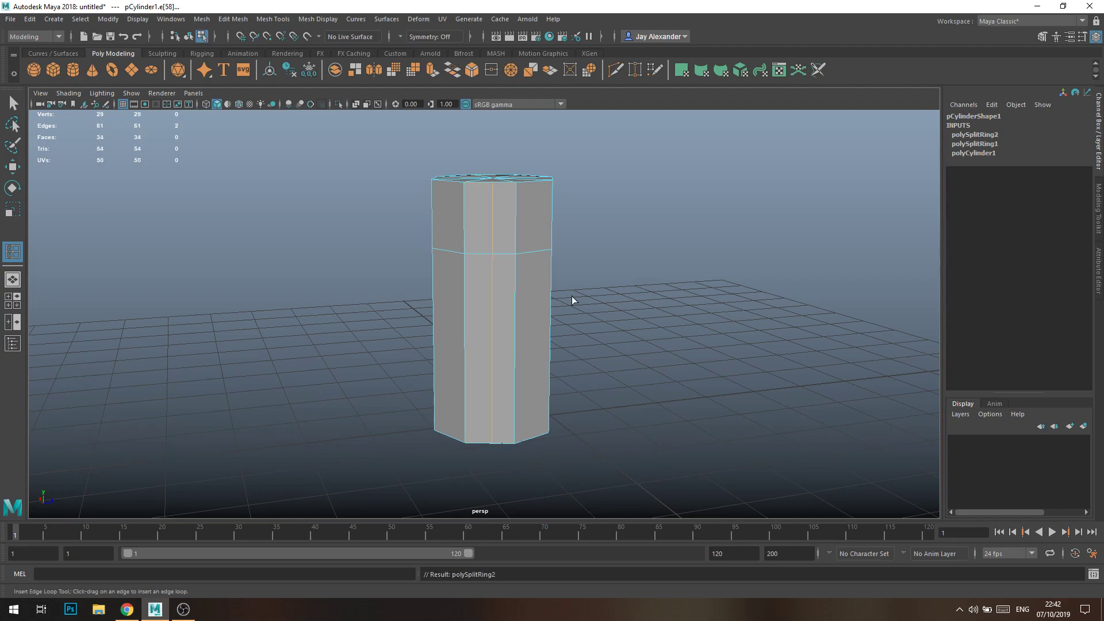
{"action": "left_click_drag", "start_coordinate": [571, 295], "coordinate": [567, 325], "text": "alt"}
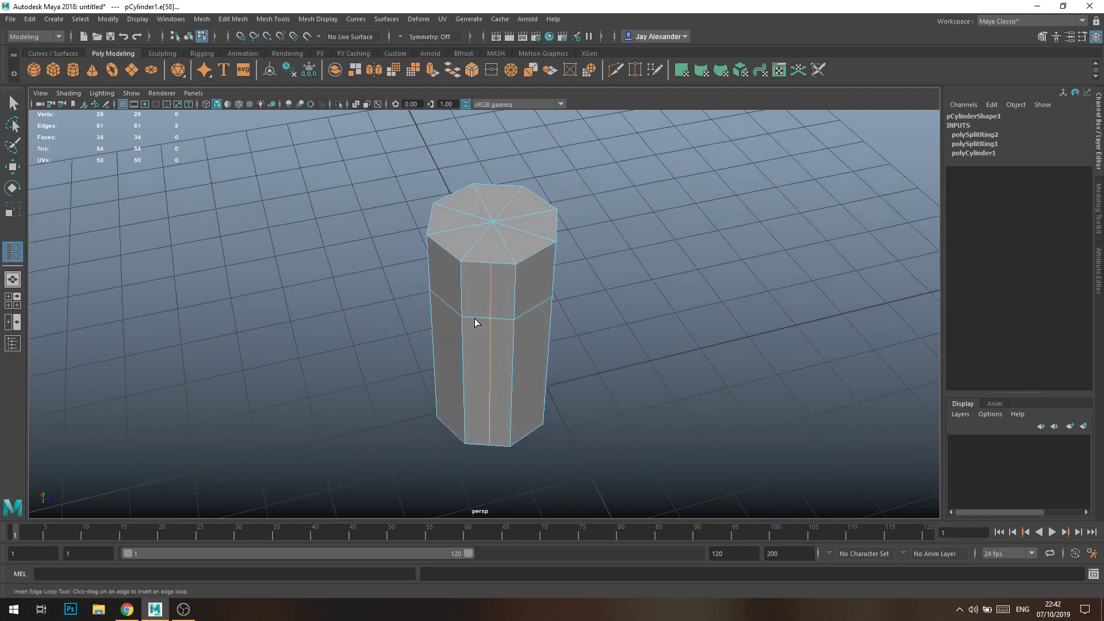
{"action": "key", "text": "ctrl+z"}
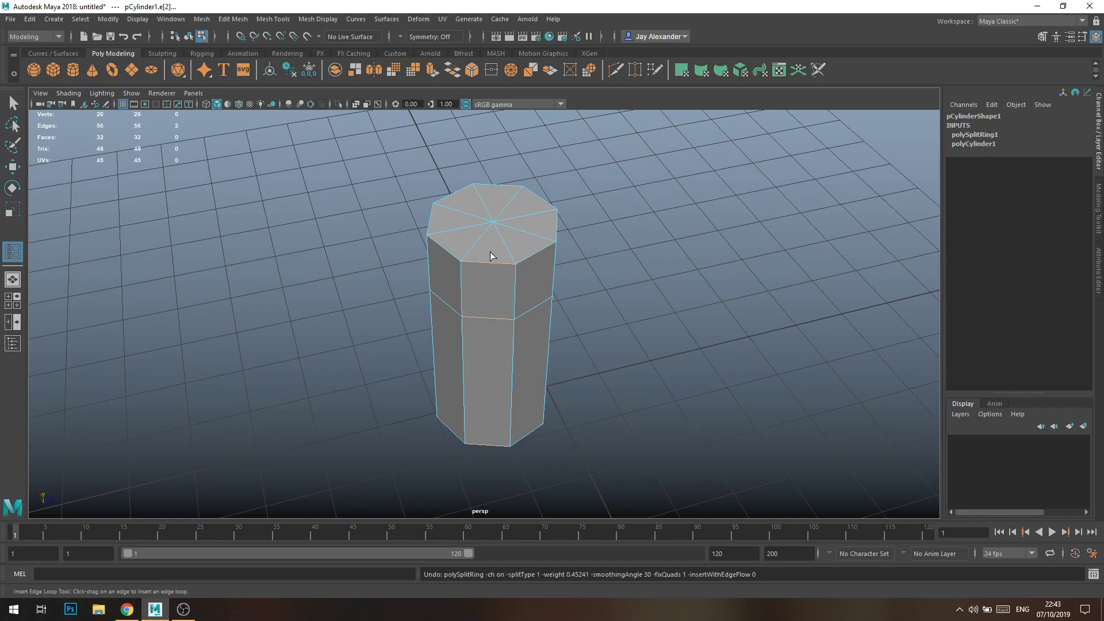
Select the front quad face above the edge loop in face mode and examine its four sides
{"action": "left_click_drag", "start_coordinate": [542, 303], "coordinate": [494, 222], "text": "alt"}
{"action": "right_click_drag", "start_coordinate": [494, 221], "coordinate": [542, 309], "text": "alt"}
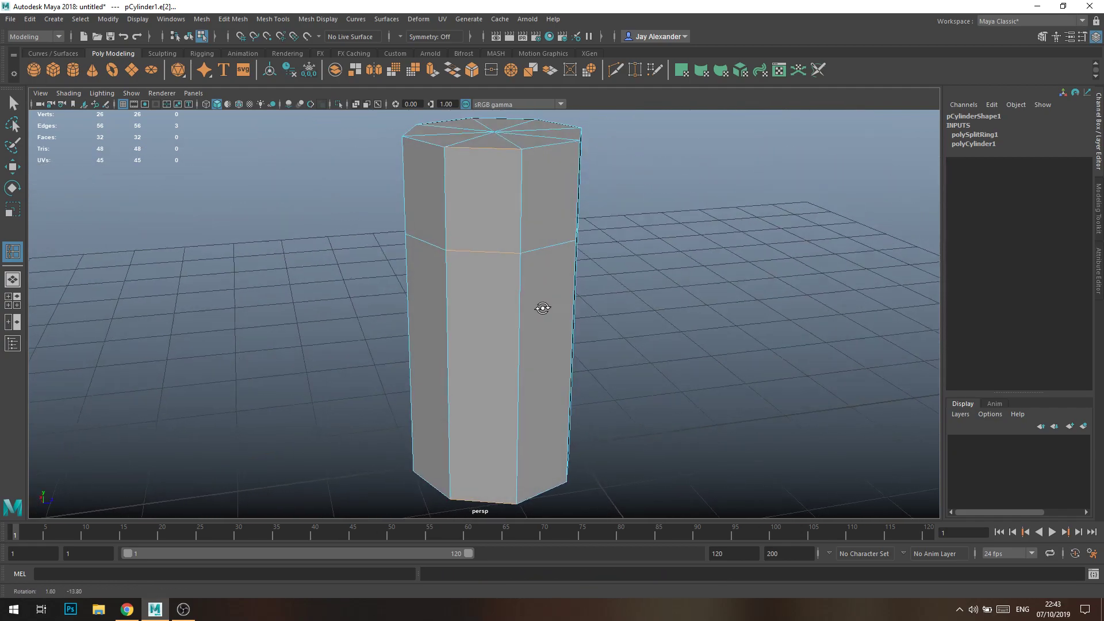
{"action": "left_click_drag", "start_coordinate": [542, 308], "coordinate": [530, 276], "text": "alt"}
{"action": "middle_click_drag", "start_coordinate": [530, 276], "coordinate": [546, 345], "text": "alt"}
{"action": "right_click_drag", "start_coordinate": [546, 345], "coordinate": [584, 342], "text": "alt"}
{"action": "right_click_drag", "start_coordinate": [510, 288], "coordinate": [511, 318]}
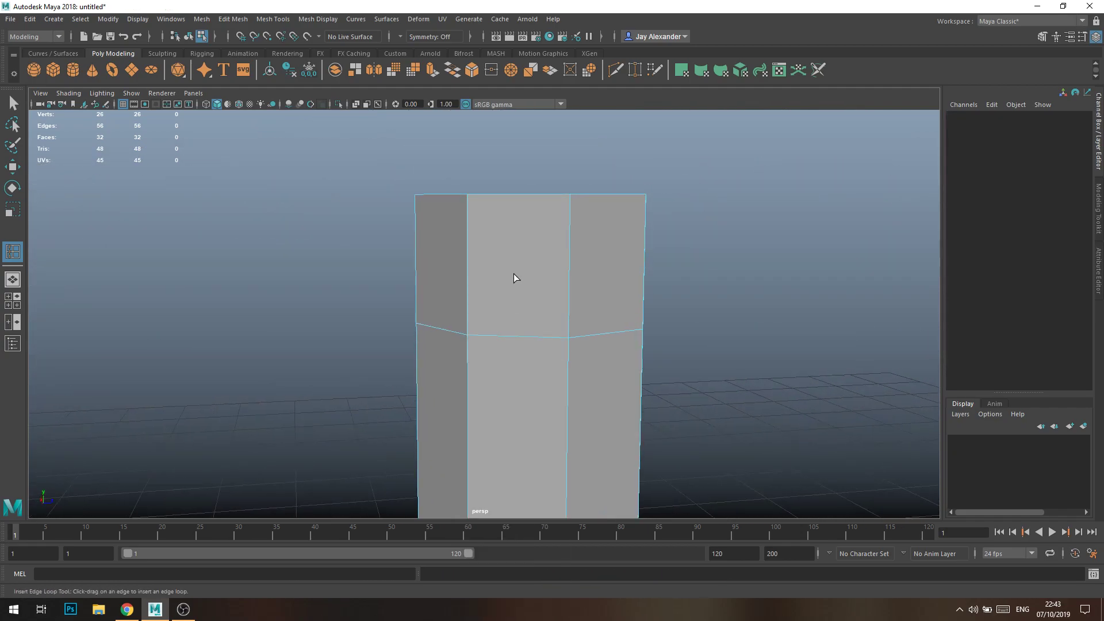
{"action": "key", "text": "w"}
{"action": "left_click", "coordinate": [520, 271]}
{"action": "left_click", "coordinate": [520, 271]}
{"action": "left_click_drag", "start_coordinate": [604, 320], "coordinate": [483, 332], "text": "alt"}
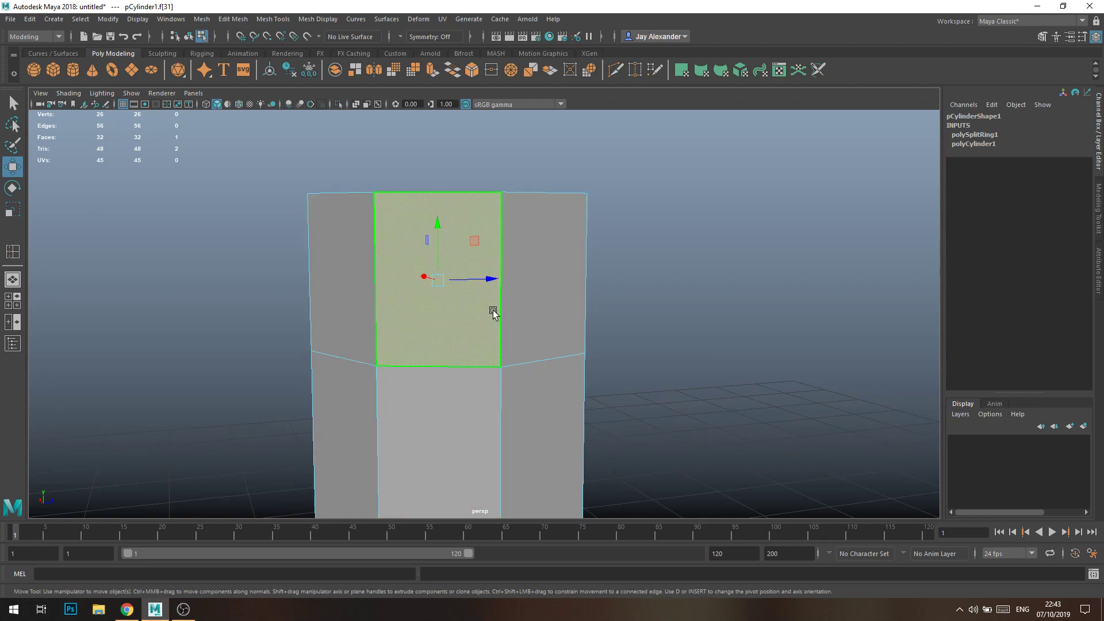
{"action": "left_click_drag", "start_coordinate": [600, 332], "coordinate": [529, 247], "text": "alt"}
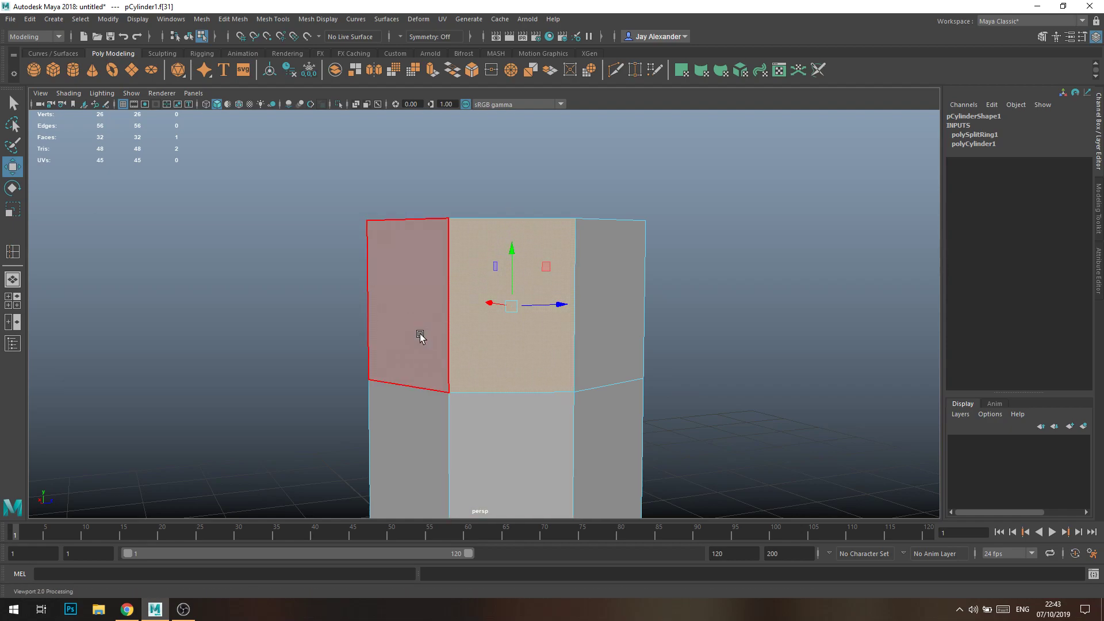
Try a vertical edge loop from the horizontal edge below the upper front face, and undo it
{"action": "key", "text": "y"}
{"action": "left_click", "coordinate": [521, 396]}
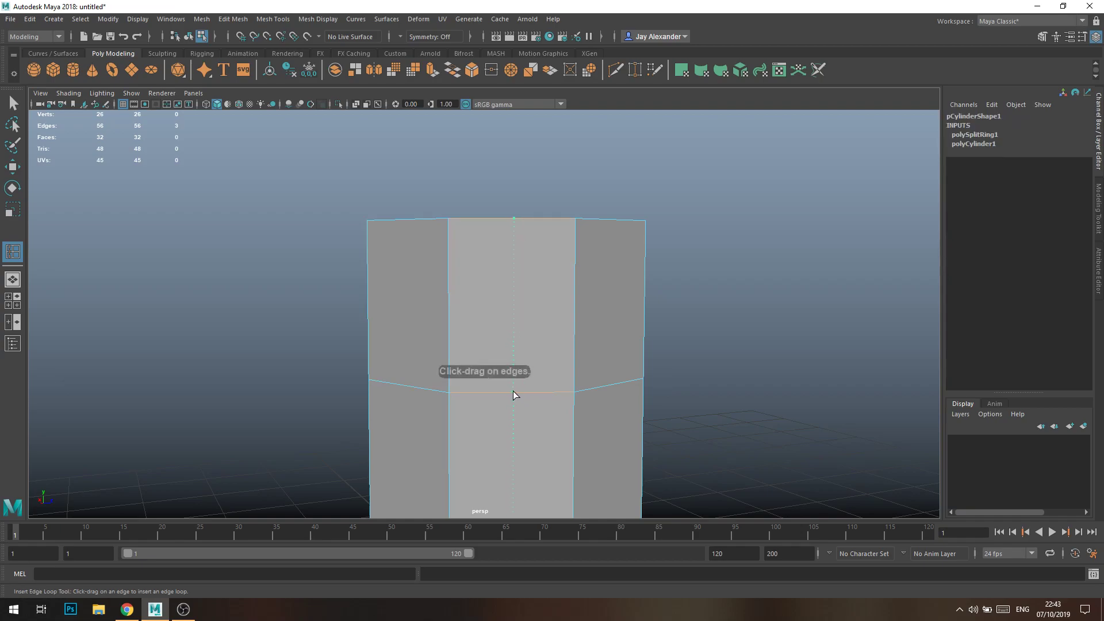
{"action": "key", "text": "ctrl+z"}
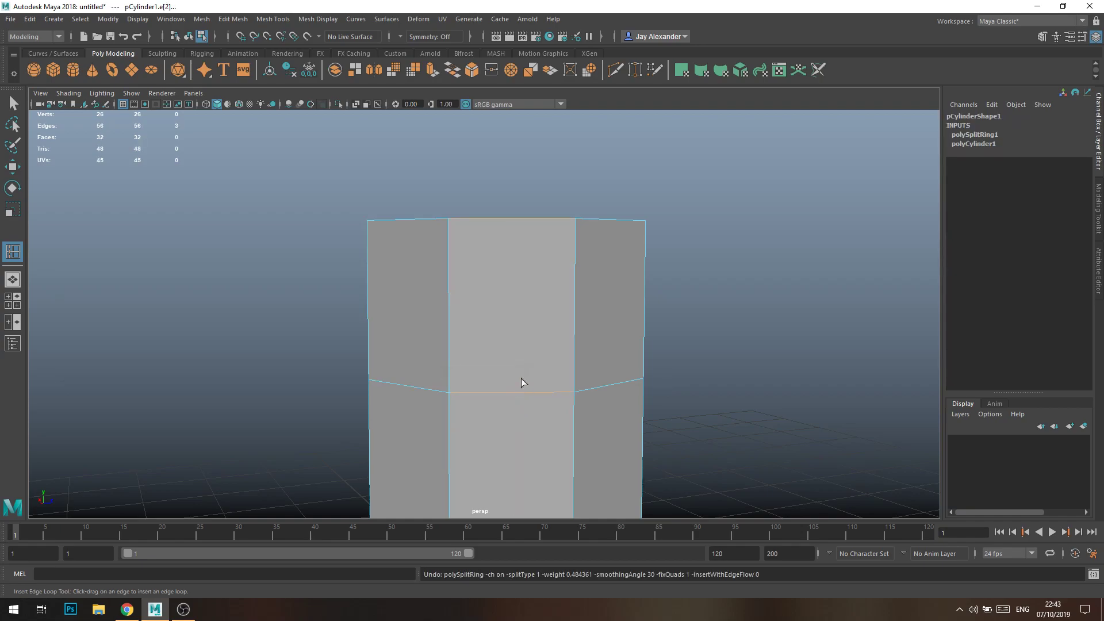
Insert a second horizontal edge loop around the lower part of the cylinder and leave the Insert Edge Loop tool
{"action": "left_click_drag", "start_coordinate": [544, 437], "coordinate": [534, 412], "text": "alt"}
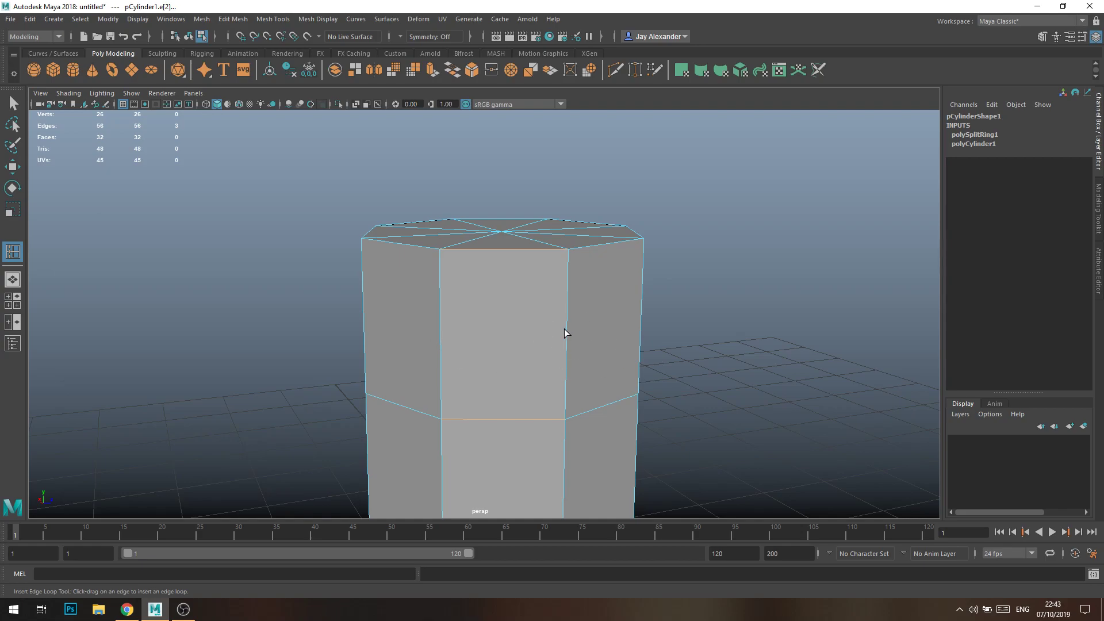
{"action": "left_click_drag", "start_coordinate": [672, 355], "coordinate": [552, 370], "text": "alt"}
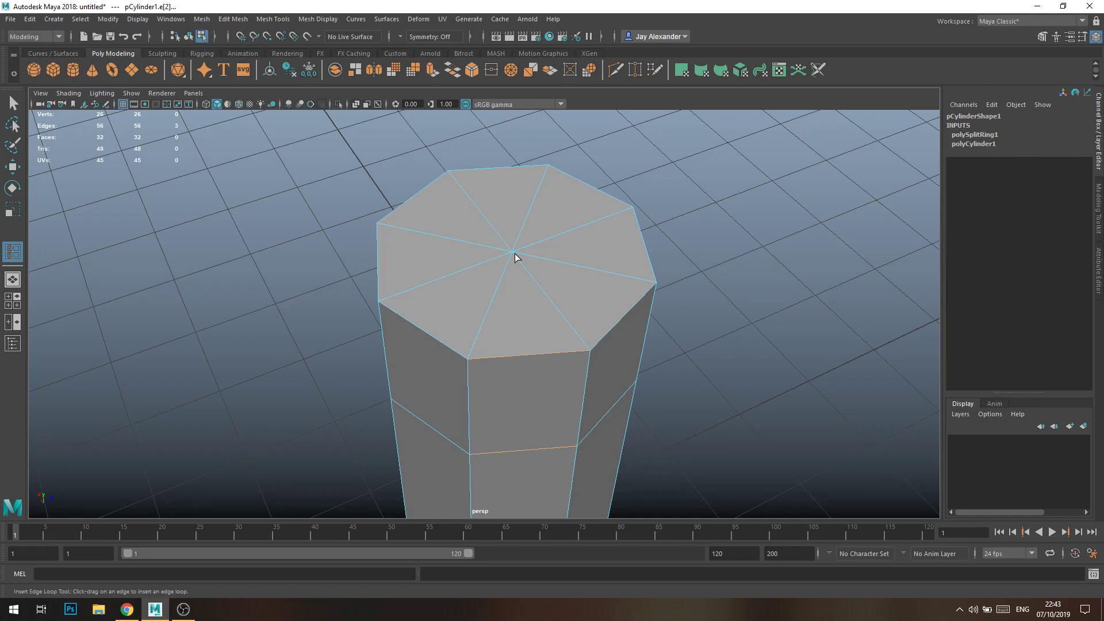
{"action": "left_click_drag", "start_coordinate": [515, 253], "coordinate": [491, 303], "text": "alt"}
{"action": "middle_click_drag", "start_coordinate": [454, 348], "coordinate": [482, 296], "text": "alt"}
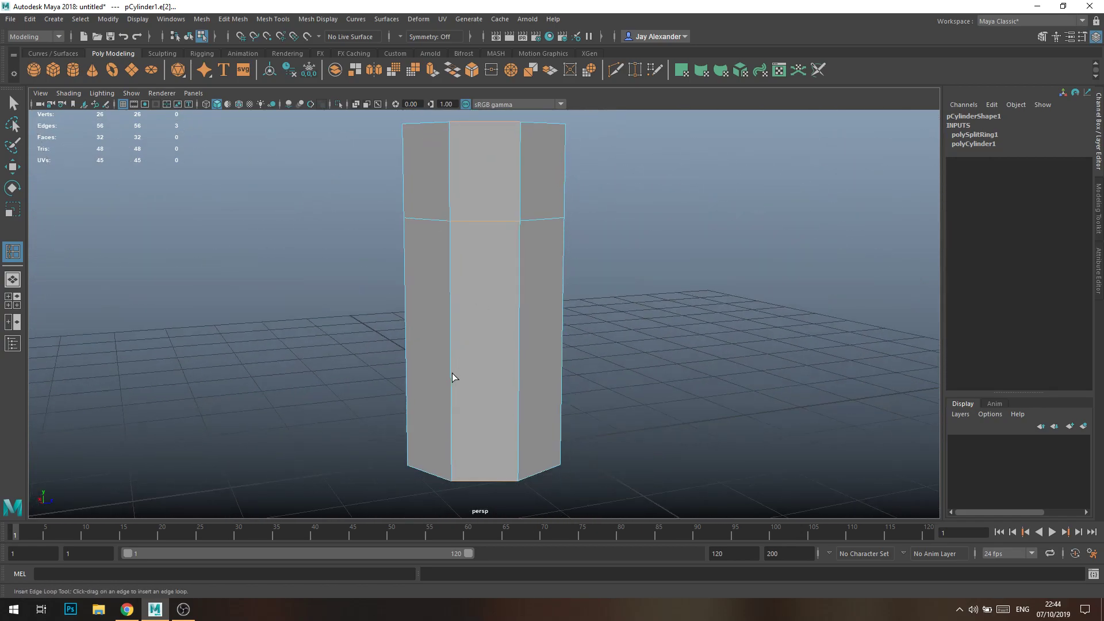
{"action": "left_click", "coordinate": [449, 378]}
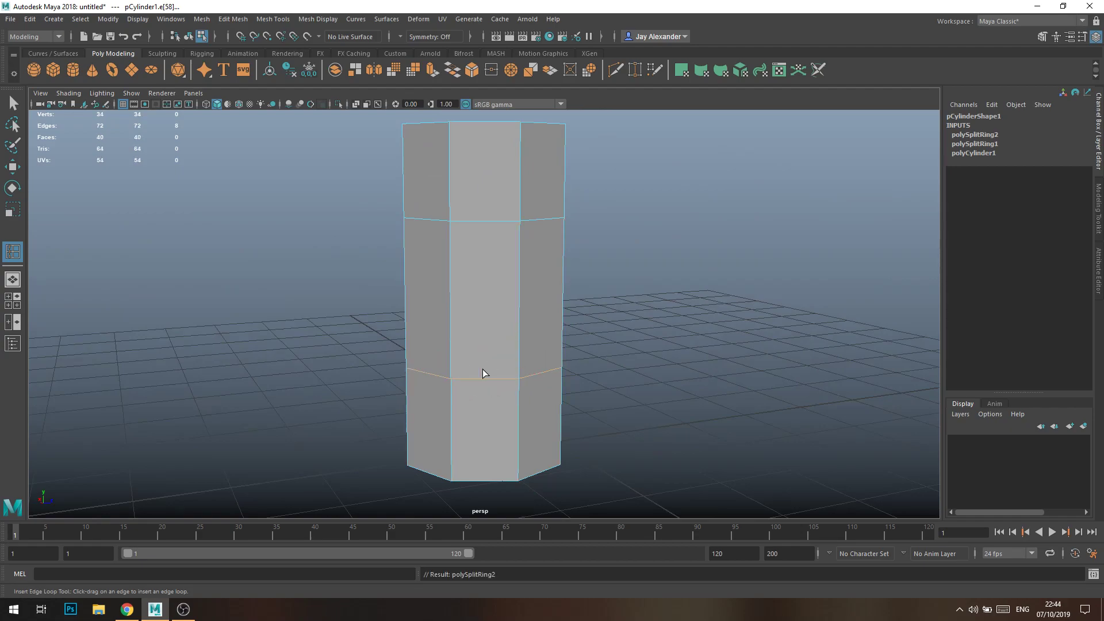
{"action": "key", "text": "q"}
{"action": "left_click", "coordinate": [685, 307]}
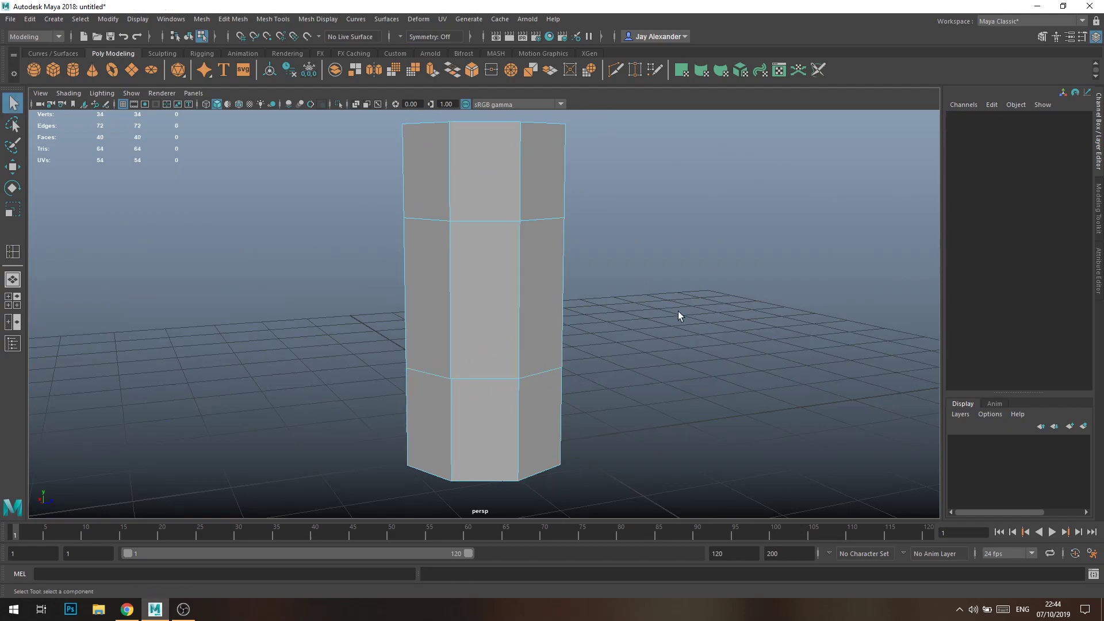
{"action": "left_click_drag", "start_coordinate": [685, 308], "coordinate": [577, 326], "text": "alt"}
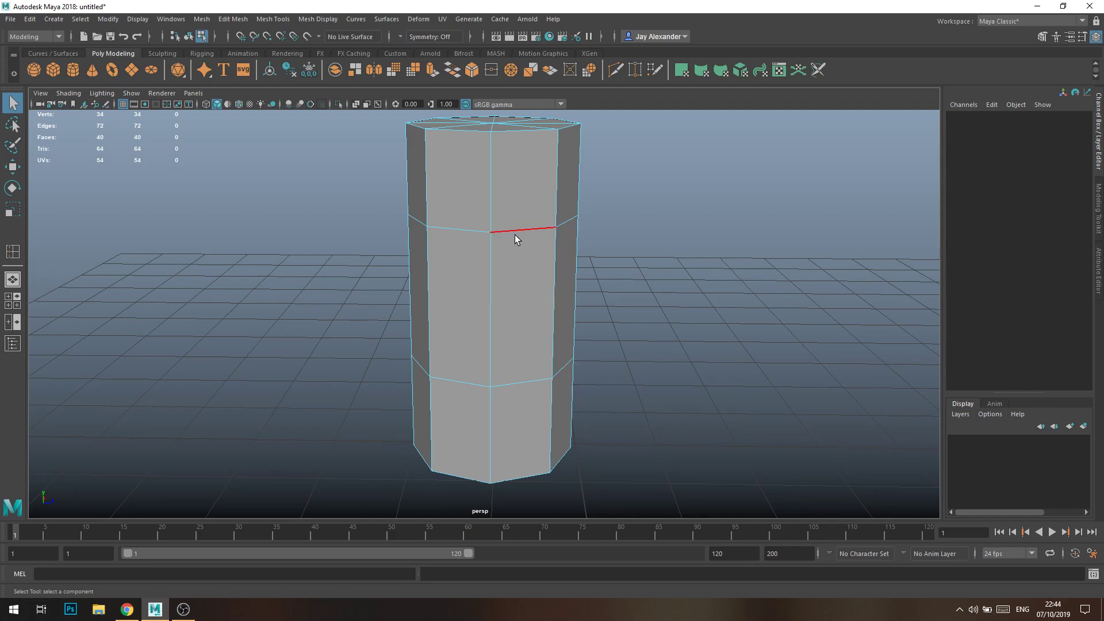
Switch to edge mode and select the entire upper horizontal edge loop around the cylinder
{"action": "right_click", "coordinate": [529, 231]}
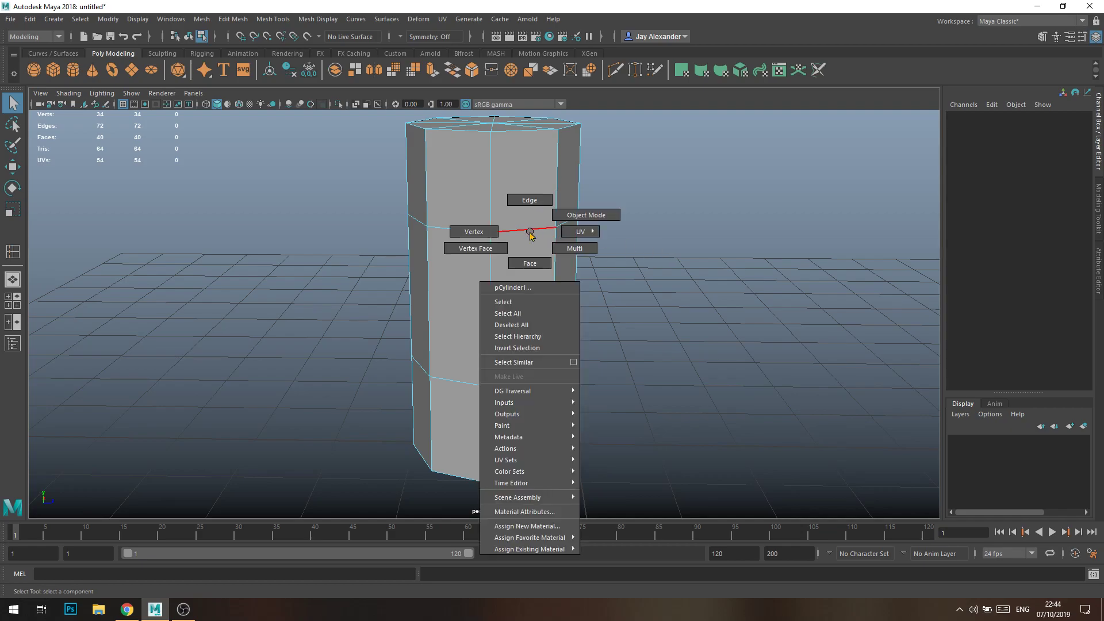
{"action": "left_click", "coordinate": [530, 200]}
{"action": "left_click", "coordinate": [516, 233]}
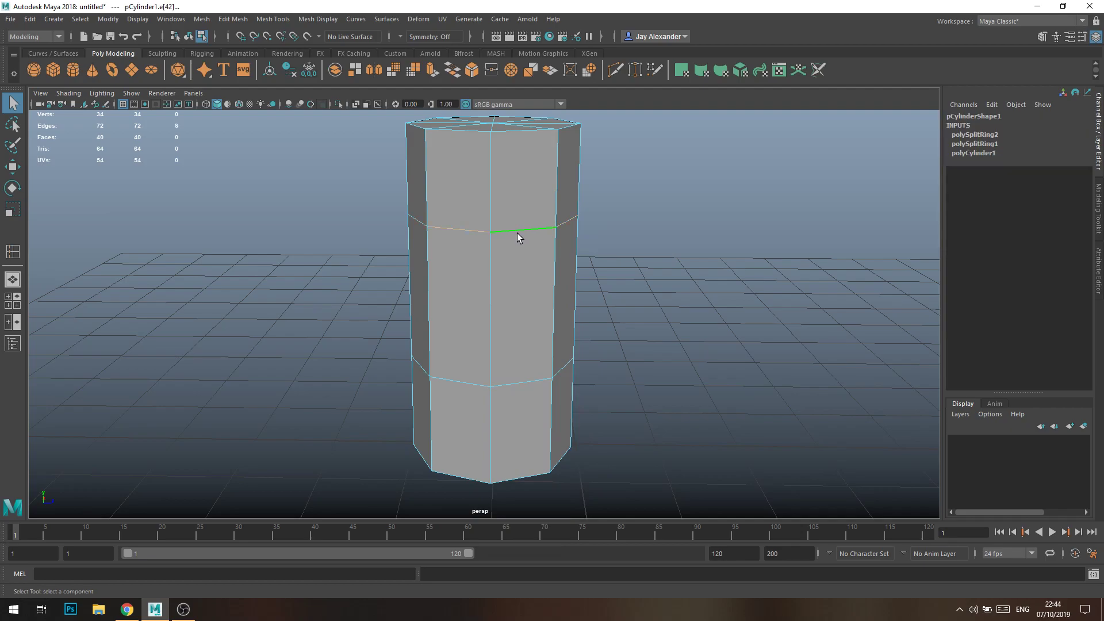
{"action": "double_click", "coordinate": [519, 230]}
{"action": "left_click_drag", "start_coordinate": [530, 229], "coordinate": [623, 247], "text": "alt"}
{"action": "left_click_drag", "start_coordinate": [450, 214], "coordinate": [642, 247], "text": "alt"}
{"action": "left_click_drag", "start_coordinate": [400, 265], "coordinate": [477, 277], "text": "alt"}
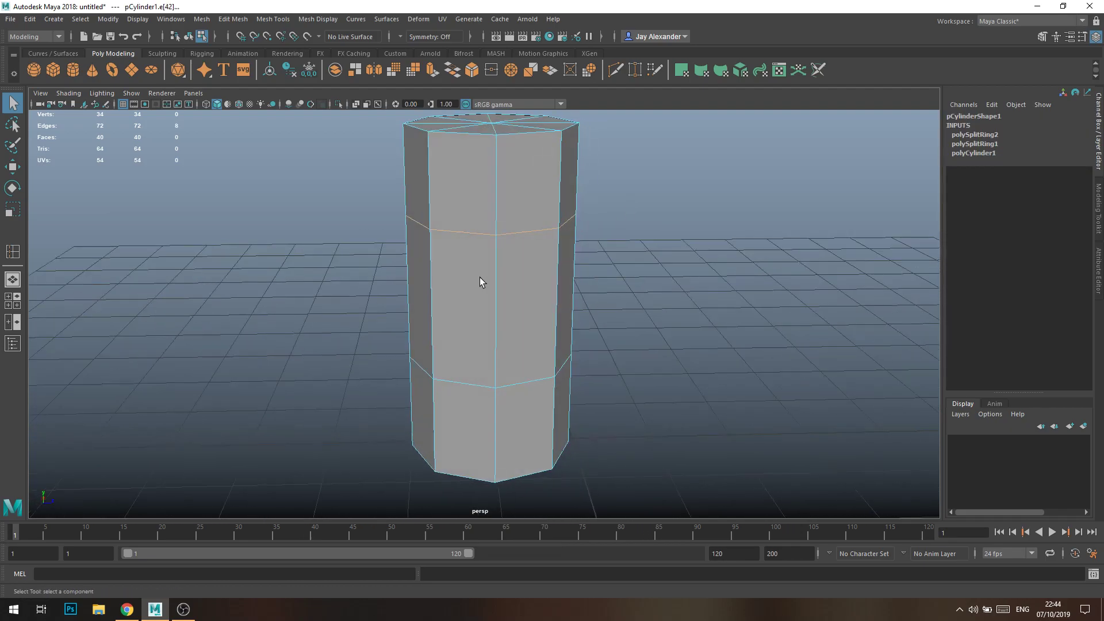
{"action": "left_click_drag", "start_coordinate": [564, 247], "coordinate": [475, 299], "text": "alt"}
{"action": "left_click_drag", "start_coordinate": [536, 279], "coordinate": [510, 276], "text": "alt"}
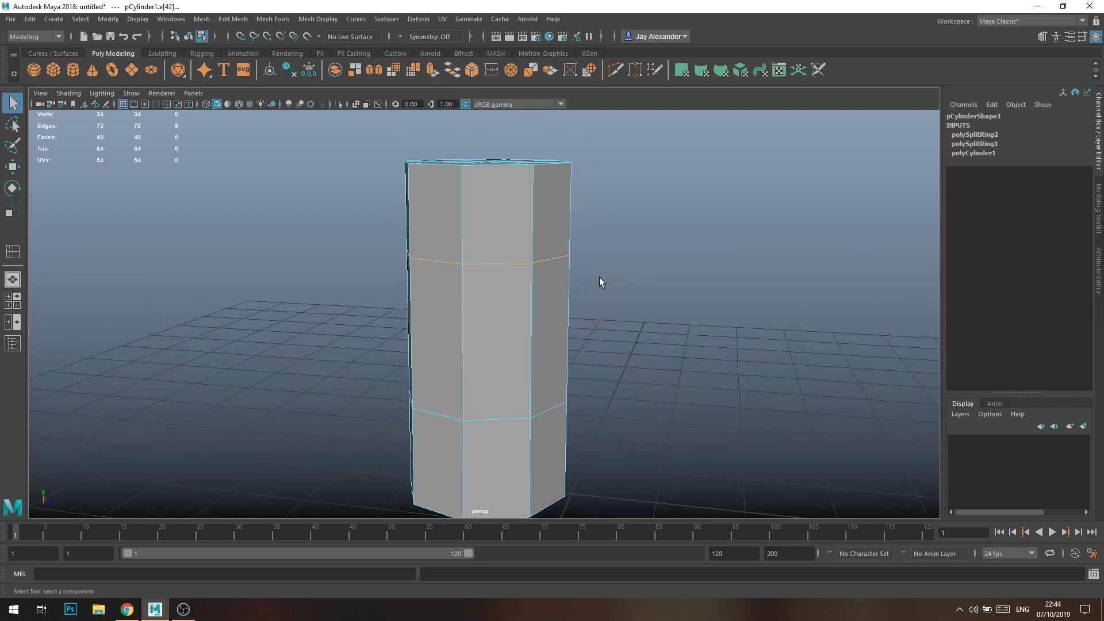
Scale the upper edge loop outward so the cylinder bulges widely at that height
{"action": "left_click", "coordinate": [519, 276]}
{"action": "double_click", "coordinate": [496, 264]}
{"action": "left_click_drag", "start_coordinate": [488, 250], "coordinate": [580, 254]}
{"action": "scroll", "coordinate": [672, 413], "scroll_direction": "down", "scroll_amount": 3}
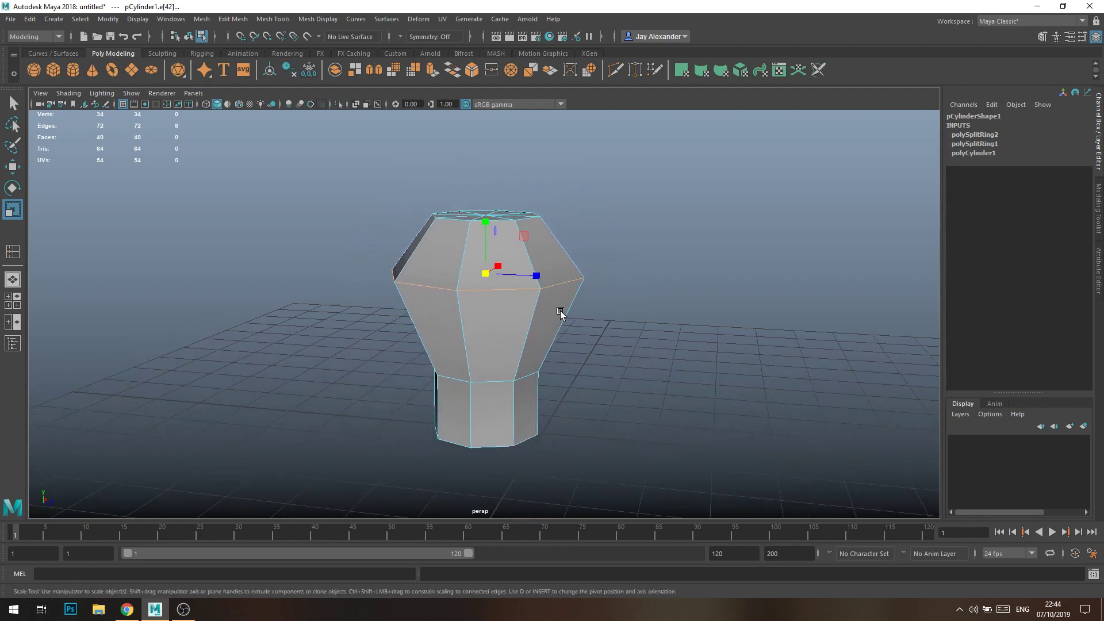
{"action": "left_click_drag", "start_coordinate": [561, 314], "coordinate": [529, 316], "text": "alt"}
In vertex mode, move the centre vertex of the top cap upward to form a low peak
{"action": "right_click_drag", "start_coordinate": [488, 206], "coordinate": [450, 192]}
{"action": "left_click_drag", "start_coordinate": [480, 186], "coordinate": [491, 166], "text": "alt"}
{"action": "left_click", "coordinate": [489, 226]}
{"action": "key", "text": "w"}
{"action": "left_click_drag", "start_coordinate": [536, 250], "coordinate": [537, 210], "text": "alt"}
{"action": "left_click_drag", "start_coordinate": [486, 132], "coordinate": [486, 133]}
{"action": "mouse_move", "coordinate": [621, 382]}
{"action": "left_mouse_down", "text": "alt"}
{"action": "mouse_move", "coordinate": [592, 347]}
{"action": "mouse_move", "coordinate": [611, 368]}
{"action": "left_mouse_up", "text": "alt"}
{"action": "left_click", "coordinate": [592, 348]}
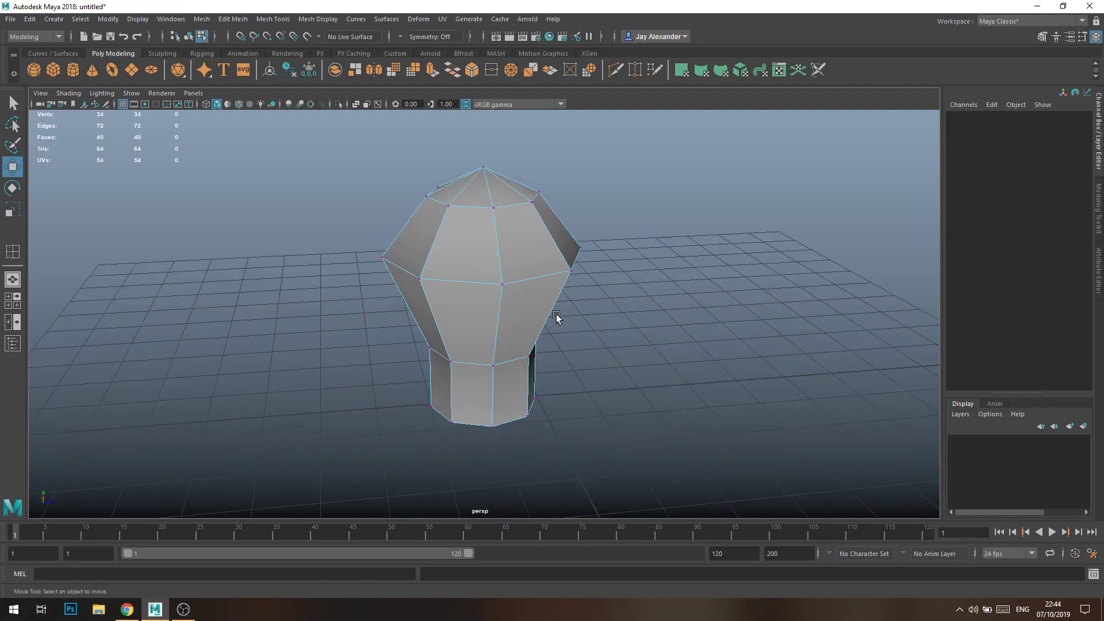
{"action": "left_click_drag", "start_coordinate": [565, 322], "coordinate": [508, 289], "text": "alt"}
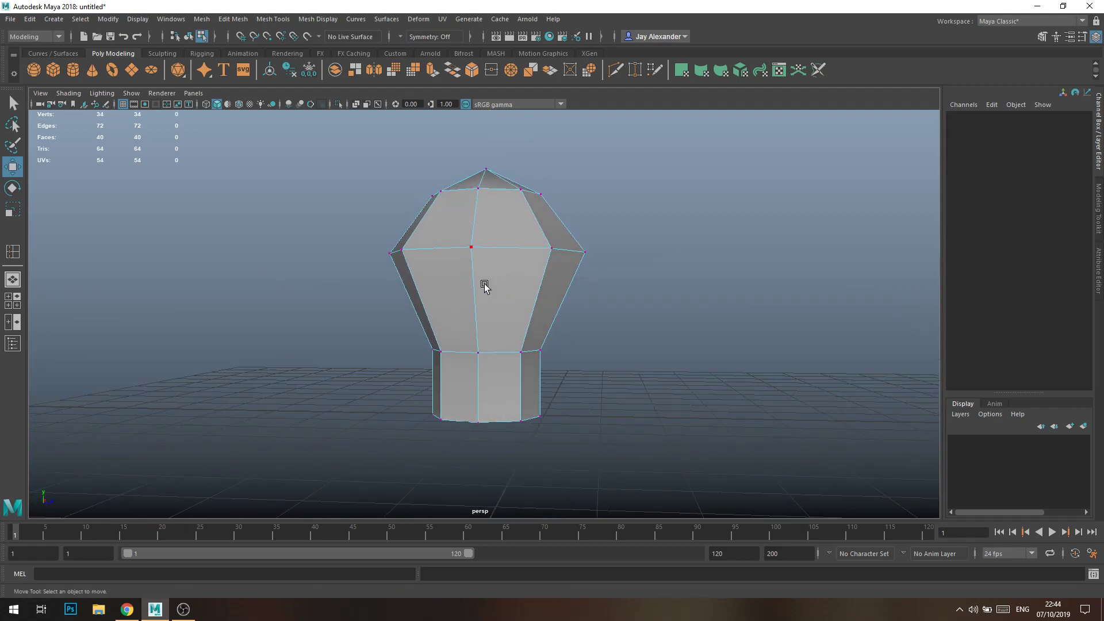
Insert an edge loop between the top rim and the widest loop, and scale it outward to round the bulge
{"action": "key", "text": "y"}
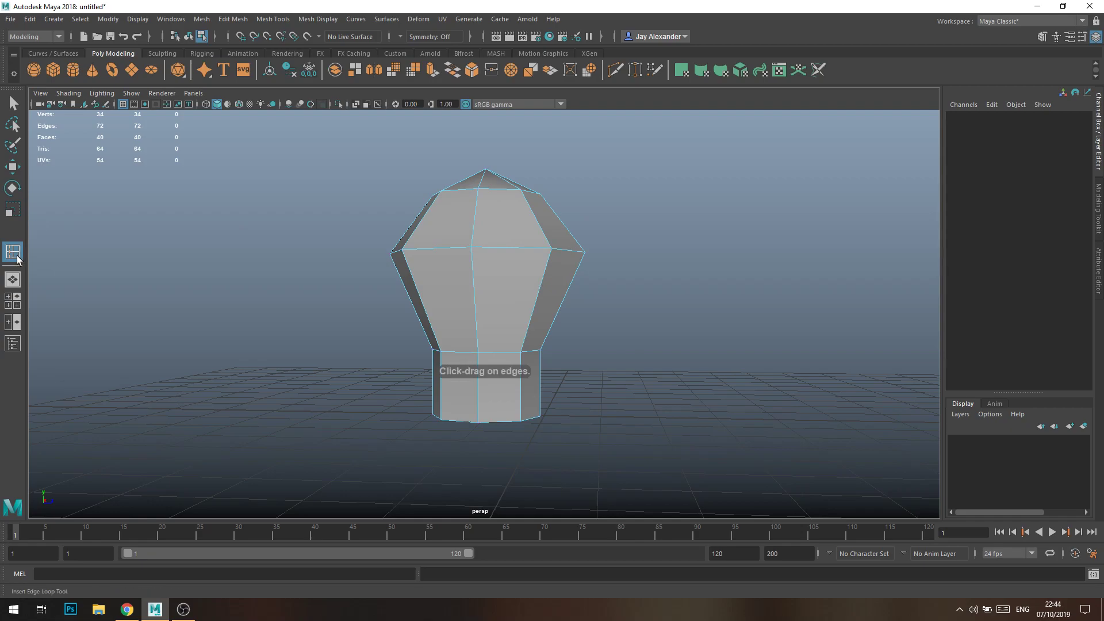
{"action": "left_click", "coordinate": [273, 19]}
{"action": "left_click", "coordinate": [311, 107]}
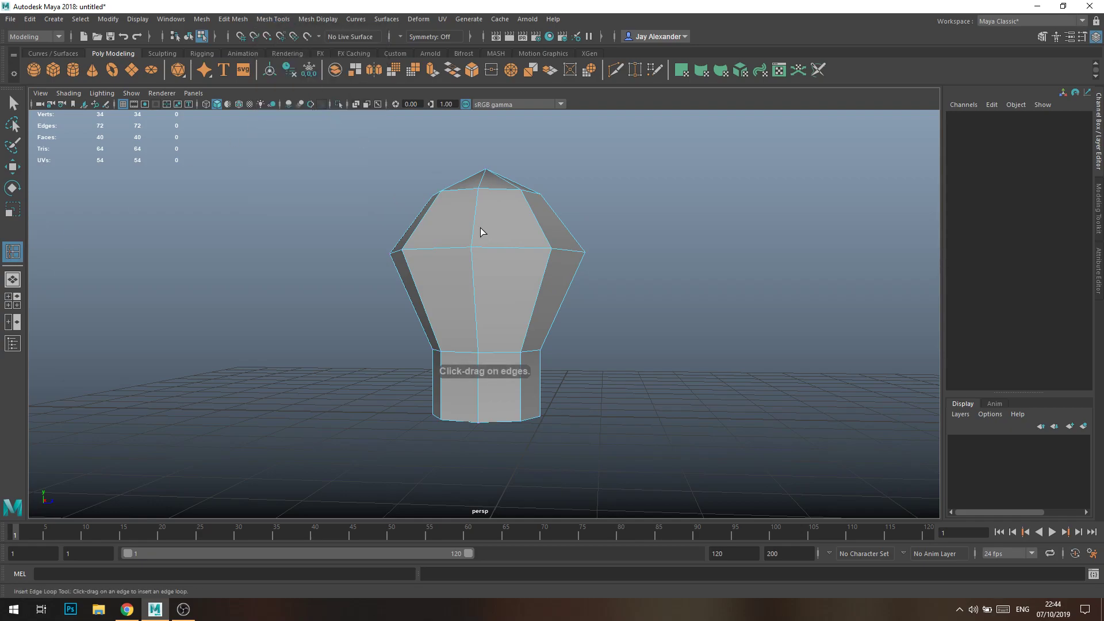
{"action": "left_click_drag", "start_coordinate": [471, 220], "coordinate": [500, 224]}
{"action": "key", "text": "r"}
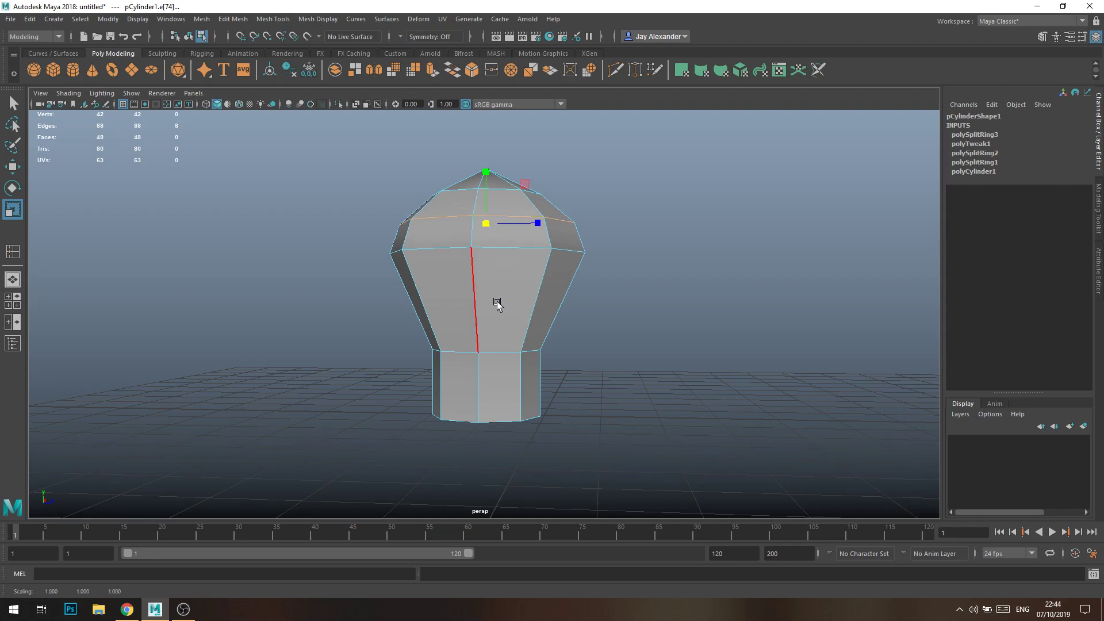
Insert an edge loop just below the widest loop and scale it outward to round the underside of the bulge
{"action": "key", "text": "y"}
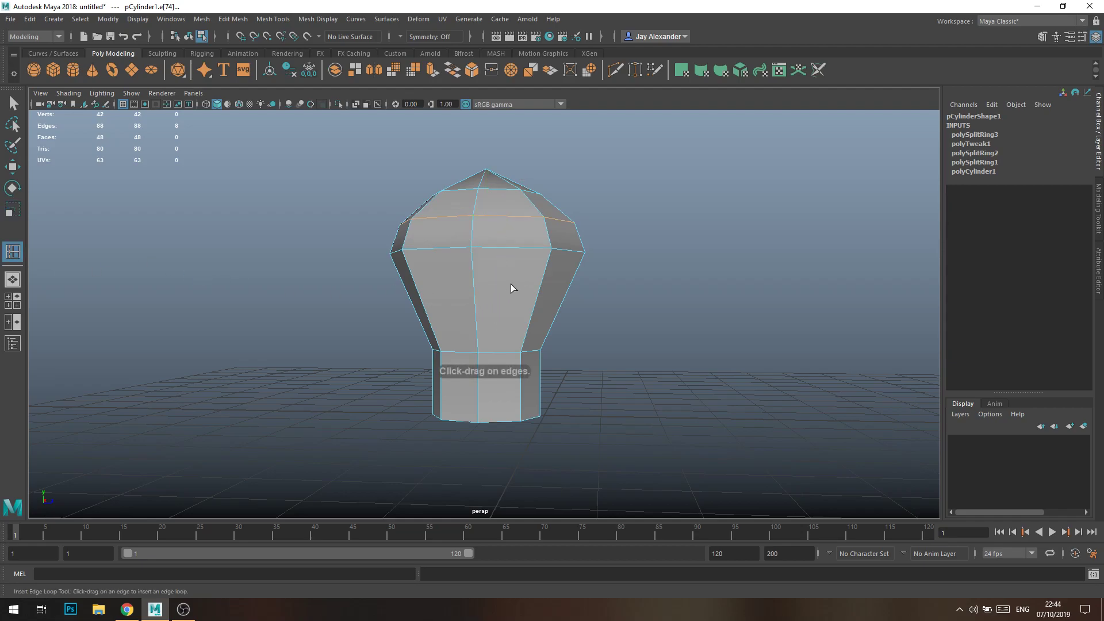
{"action": "left_click_drag", "start_coordinate": [473, 299], "coordinate": [473, 285]}
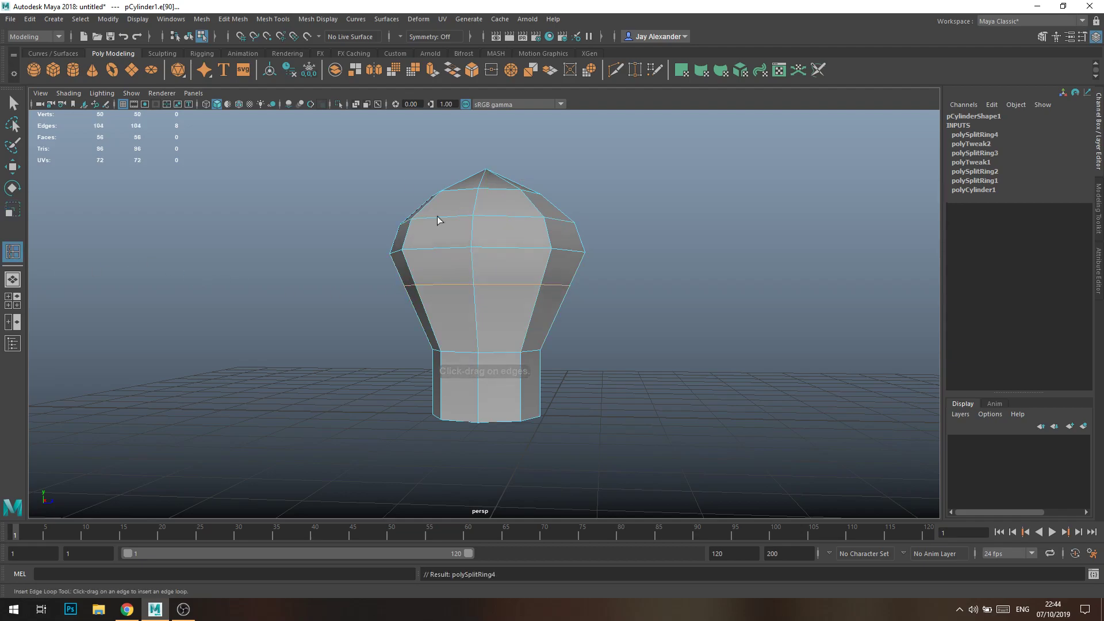
{"action": "key", "text": "w"}
{"action": "key", "text": "r"}
{"action": "left_click_drag", "start_coordinate": [492, 285], "coordinate": [504, 282]}
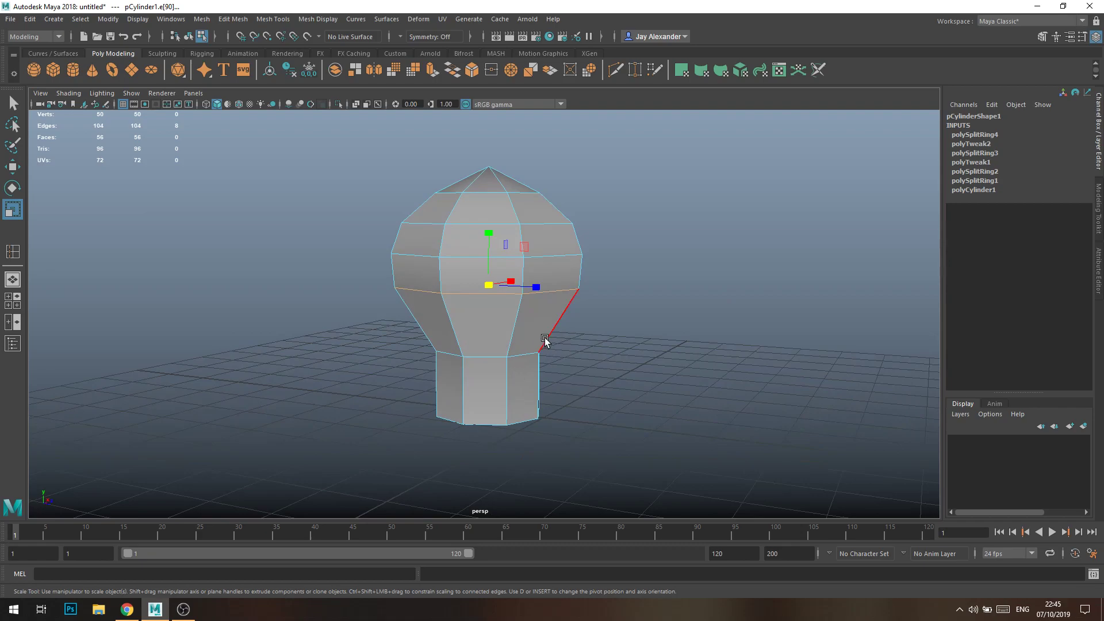
Return to object mode and select the rounded bulb shape to check its edge loops
{"action": "left_click_drag", "start_coordinate": [527, 364], "coordinate": [671, 327], "text": "alt"}
{"action": "left_click_drag", "start_coordinate": [598, 245], "coordinate": [456, 272], "text": "alt"}
{"action": "key", "text": "w"}
{"action": "right_click_drag", "start_coordinate": [439, 266], "coordinate": [504, 230]}
{"action": "left_click", "coordinate": [559, 329]}
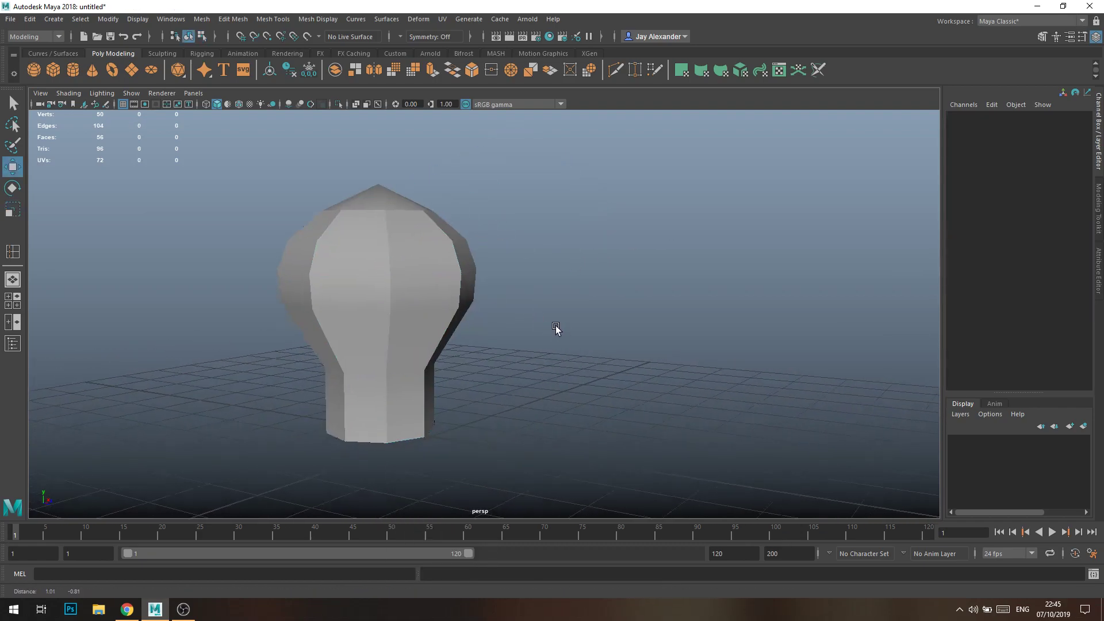
{"action": "middle_click_drag", "start_coordinate": [559, 329], "coordinate": [498, 319], "text": "alt"}
{"action": "left_click", "coordinate": [371, 285]}
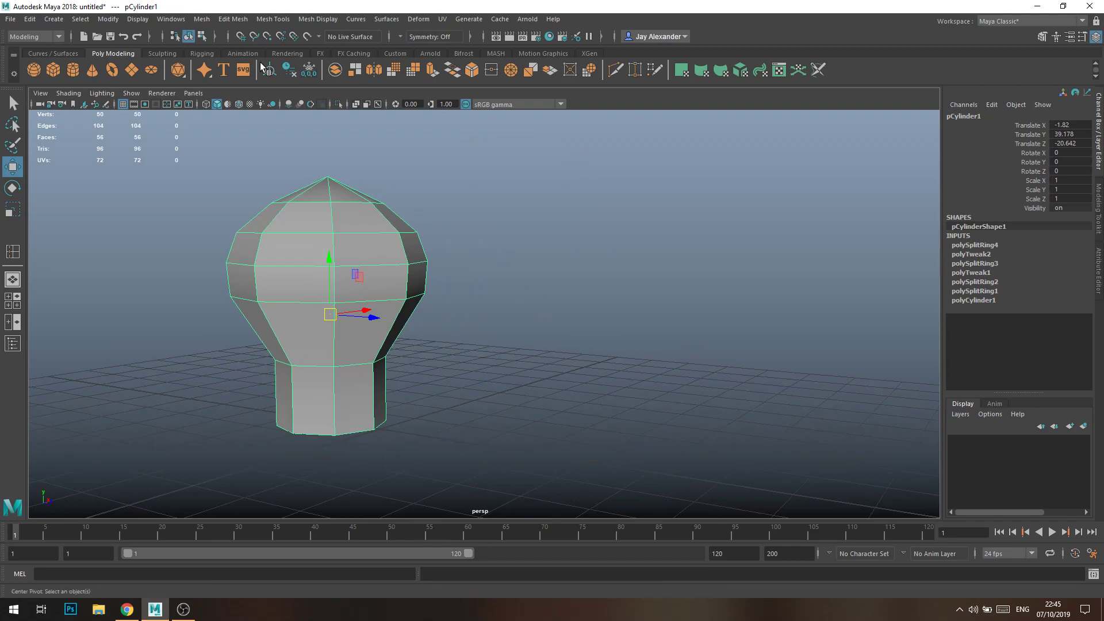
Create a second polygon cylinder beside the bulb, about 16 in radius and 110 high, with 8 axis subdivisions
{"action": "left_click", "coordinate": [70, 71]}
{"action": "left_click_drag", "start_coordinate": [490, 426], "coordinate": [513, 443]}
{"action": "left_click_drag", "start_coordinate": [500, 402], "coordinate": [506, 103]}
{"action": "middle_click_drag", "start_coordinate": [543, 259], "coordinate": [546, 309], "text": "alt"}
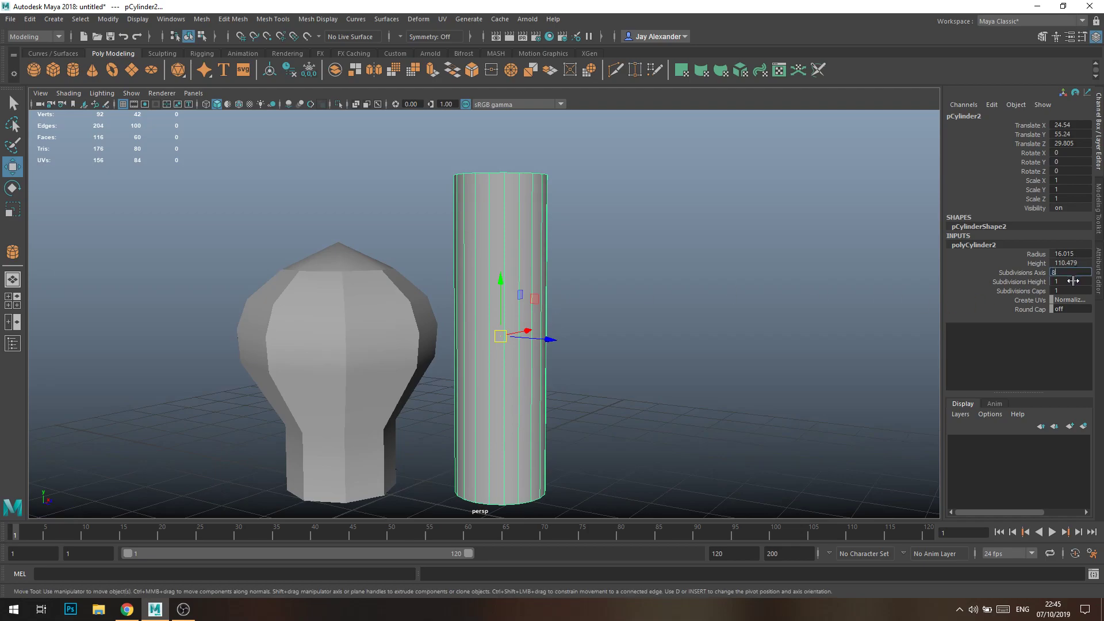
{"action": "key", "text": "Return"}
{"action": "left_click", "coordinate": [600, 328]}
Insert horizontal edge loops near the top and near the bottom of the new cylinder
{"action": "left_click", "coordinate": [493, 239]}
{"action": "left_click", "coordinate": [273, 19]}
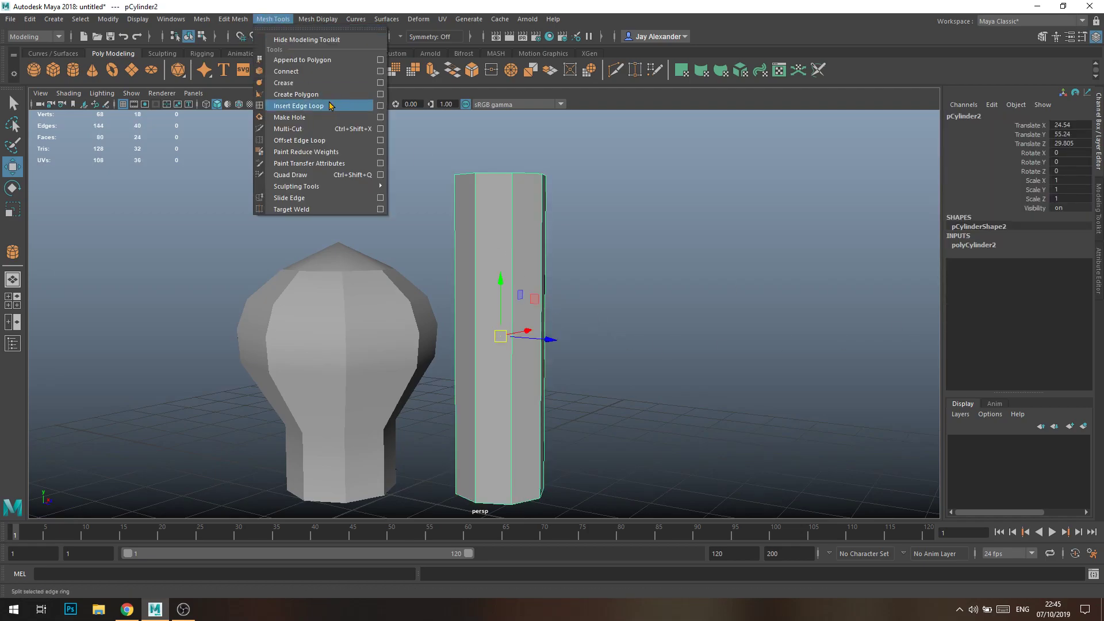
{"action": "left_click", "coordinate": [330, 106]}
{"action": "left_click_drag", "start_coordinate": [515, 214], "coordinate": [516, 201]}
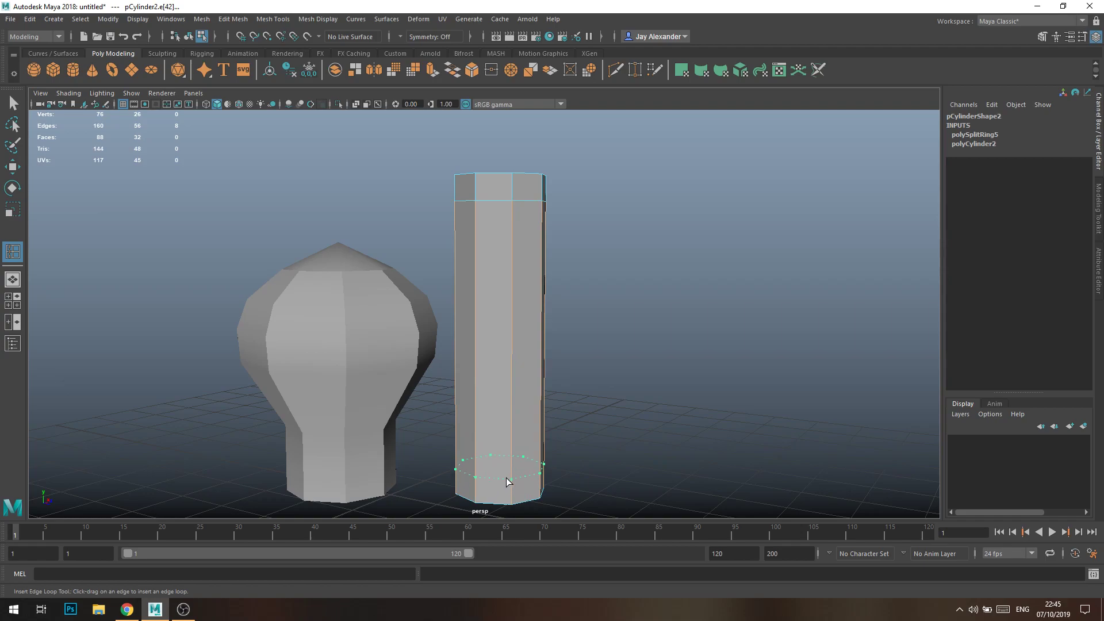
{"action": "left_click_drag", "start_coordinate": [509, 477], "coordinate": [508, 476]}
{"action": "middle_click_drag", "start_coordinate": [517, 325], "coordinate": [506, 343], "text": "alt"}
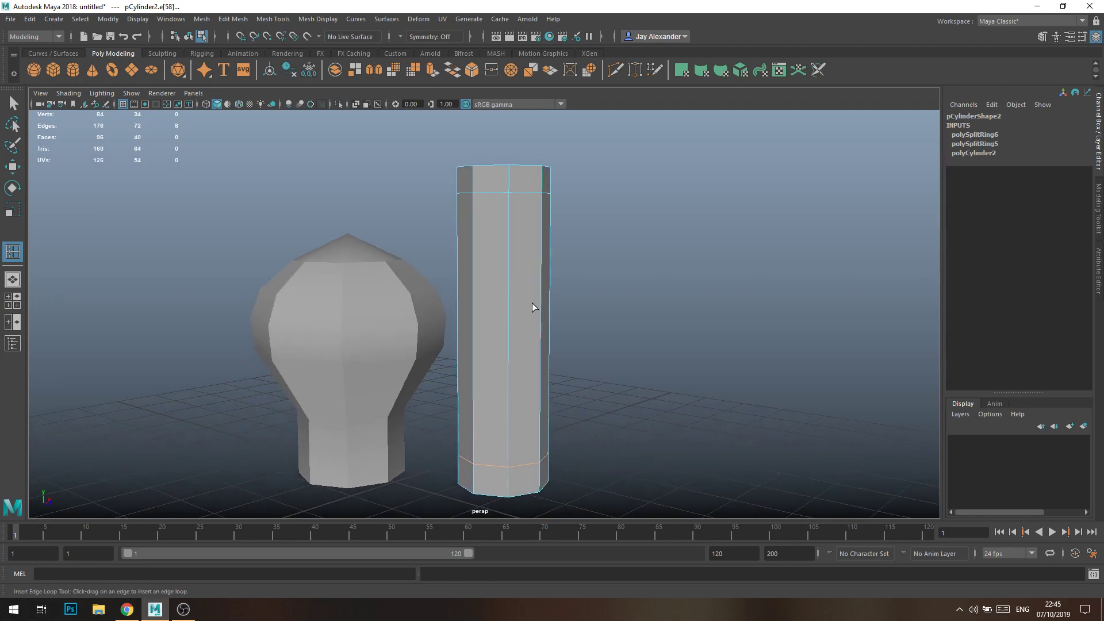
Try inserting another edge loop just below the new cylinder's upper loop, and undo it
{"action": "middle_click_drag", "start_coordinate": [524, 256], "coordinate": [505, 204], "text": "alt"}
{"action": "left_click_drag", "start_coordinate": [506, 197], "coordinate": [506, 199]}
{"action": "key", "text": "ctrl+z"}
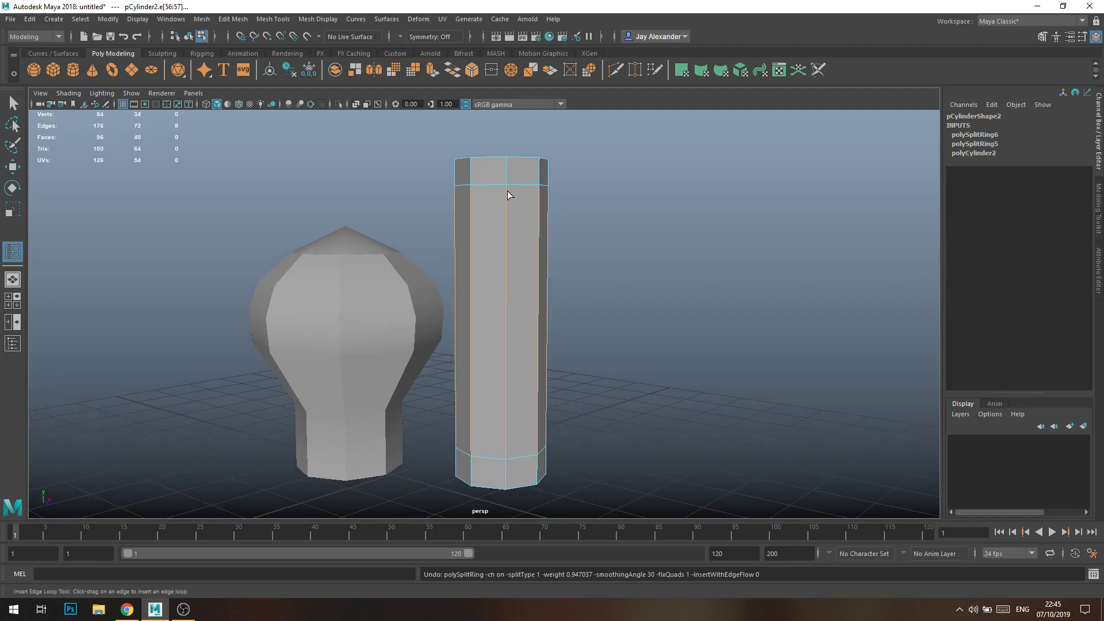
Try scaling the new cylinder's upper and lower edge loops inward together, undo the scaling and clear the selection
{"action": "key", "text": "w"}
{"action": "double_click", "coordinate": [500, 184]}
{"action": "double_click", "coordinate": [494, 456], "text": "shift"}
{"action": "key", "text": "r"}
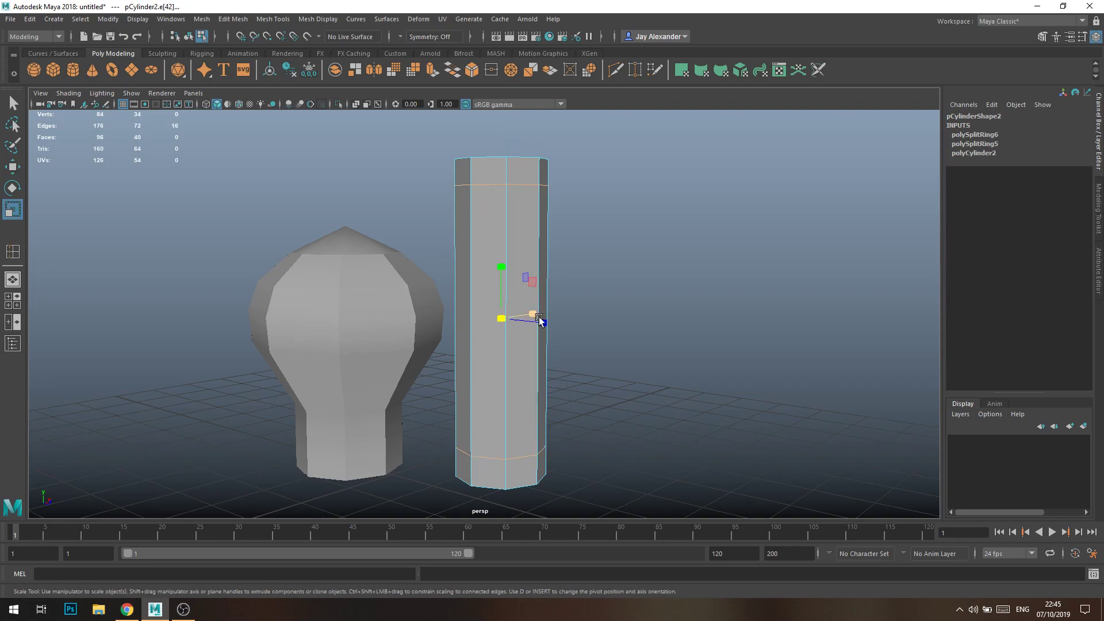
{"action": "left_click_drag", "start_coordinate": [506, 318], "coordinate": [446, 317]}
{"action": "key", "text": "ctrl+z"}
{"action": "left_click", "coordinate": [658, 244]}
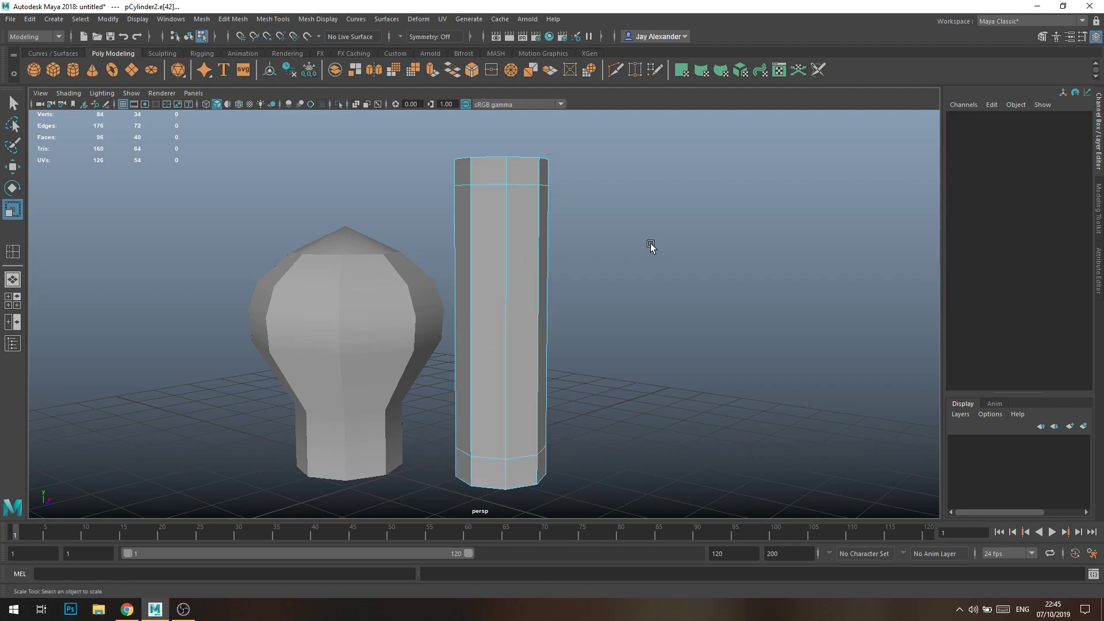
Insert one edge loop just below the cylinder's upper loop and another just above its lower loop
{"action": "key", "text": "g"}
{"action": "left_click_drag", "start_coordinate": [505, 195], "coordinate": [511, 190]}
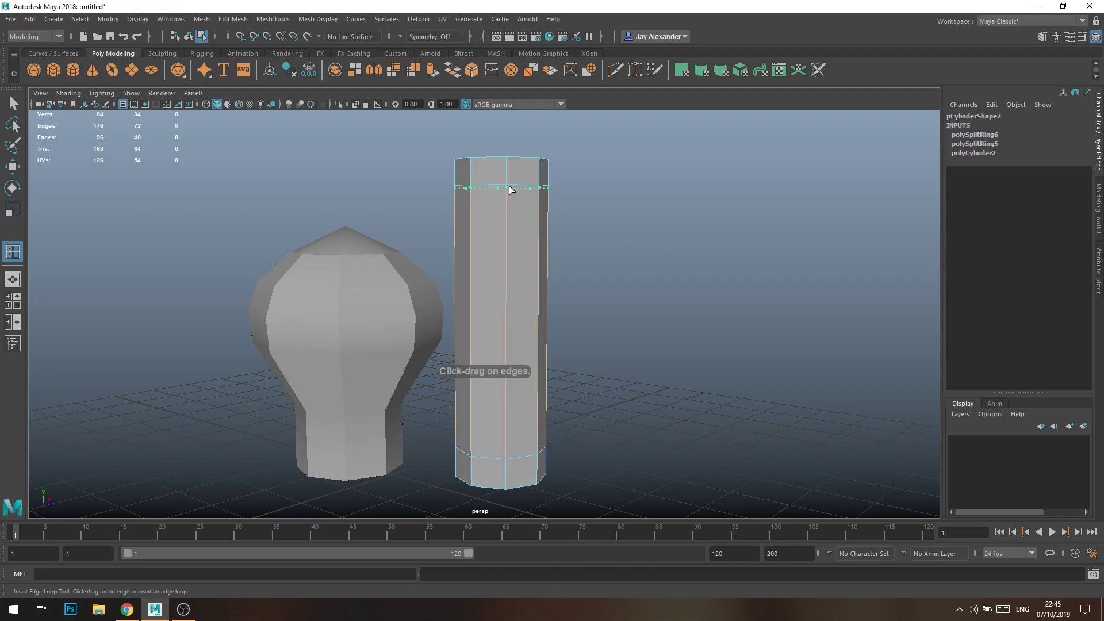
{"action": "left_click_drag", "start_coordinate": [505, 448], "coordinate": [471, 444]}
Scale the inner edge loop just above the base inward to start a narrow column shaft
{"action": "key", "text": "w"}
{"action": "key", "text": "r"}
{"action": "mouse_move", "coordinate": [555, 442]}
{"action": "left_mouse_down", "text": "alt"}
{"action": "mouse_move", "coordinate": [566, 397]}
{"action": "mouse_move", "coordinate": [560, 440]}
{"action": "left_mouse_up", "text": "alt"}
{"action": "right_click_drag", "start_coordinate": [480, 408], "coordinate": [664, 469], "text": "alt"}
{"action": "middle_click_drag", "start_coordinate": [525, 506], "coordinate": [528, 393], "text": "alt"}
{"action": "left_click", "coordinate": [481, 430]}
{"action": "left_click", "coordinate": [512, 375]}
{"action": "left_click", "coordinate": [759, 377]}
{"action": "left_click", "coordinate": [556, 367]}
Select the inner edge loop just below the top cap and scale it inward to complete the narrow shaft
{"action": "middle_click_drag", "start_coordinate": [671, 291], "coordinate": [667, 424], "text": "alt"}
{"action": "right_click_drag", "start_coordinate": [667, 425], "coordinate": [557, 295], "text": "alt"}
{"action": "double_click", "coordinate": [524, 243]}
{"action": "left_click_drag", "start_coordinate": [520, 247], "coordinate": [465, 245]}
{"action": "middle_click_drag", "start_coordinate": [550, 316], "coordinate": [572, 207], "text": "alt"}
{"action": "left_click", "coordinate": [602, 277]}
{"action": "middle_click_drag", "start_coordinate": [602, 277], "coordinate": [547, 345], "text": "alt"}
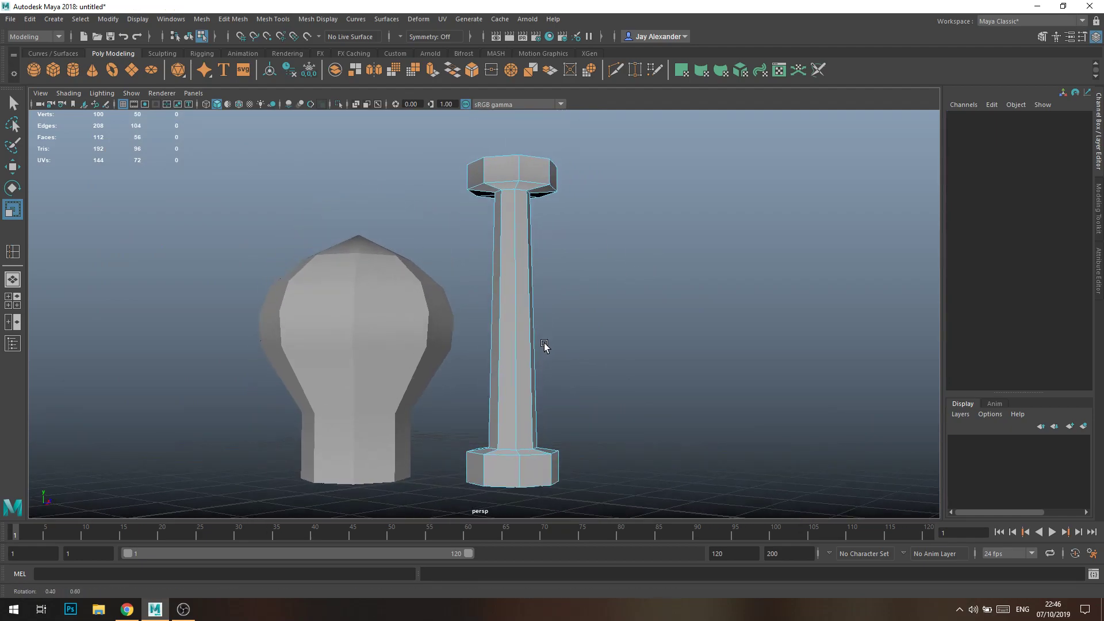
Insert an edge loop around the middle of the column shaft and scale it slightly outward
{"action": "left_click", "coordinate": [257, 19]}
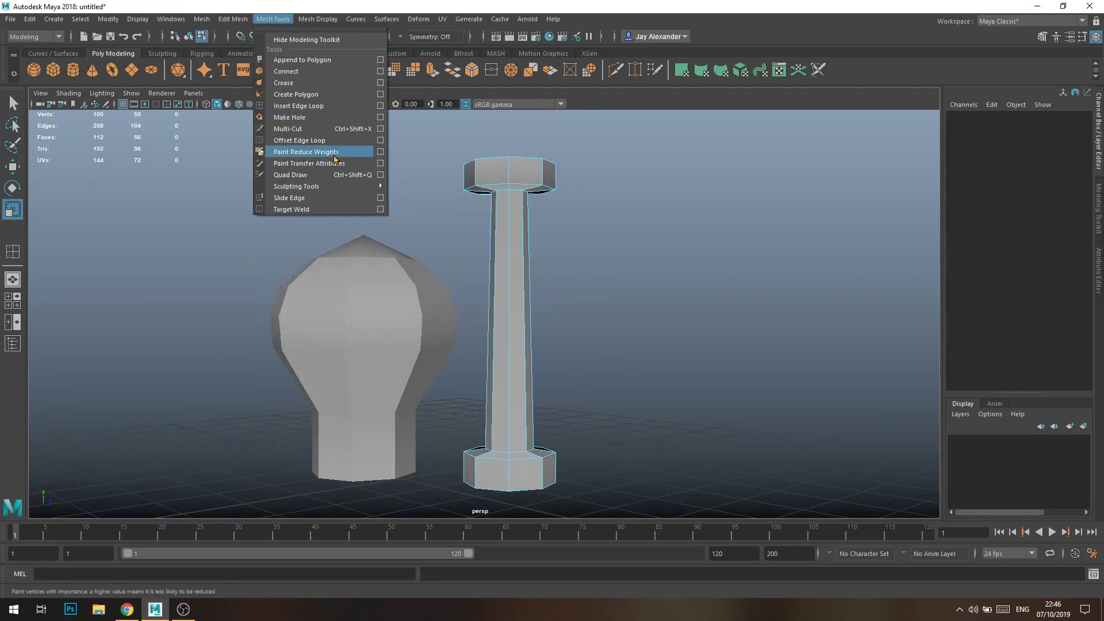
{"action": "left_click", "coordinate": [313, 104]}
{"action": "left_click", "coordinate": [511, 328]}
{"action": "key", "text": "r"}
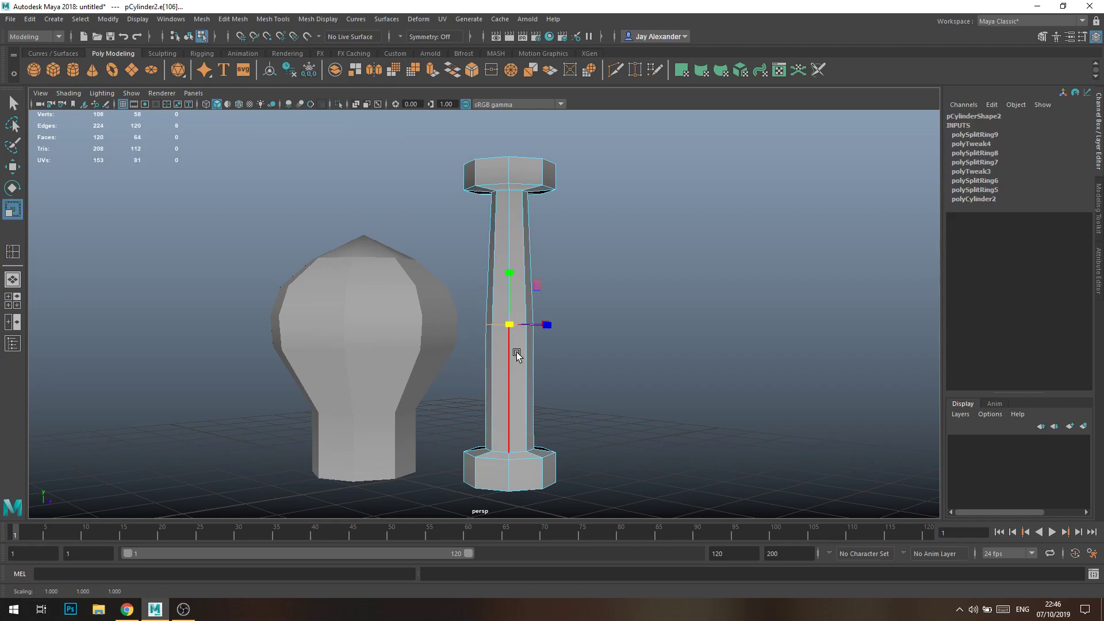
Insert an edge loop around the lower part of the shaft and scale it slightly outward
{"action": "key", "text": "y"}
{"action": "left_click", "coordinate": [511, 380]}
{"action": "key", "text": "r"}
{"action": "left_click_drag", "start_coordinate": [510, 382], "coordinate": [511, 381]}
Insert an edge loop around the upper part of the shaft and scale it slightly inward
{"action": "key", "text": "y"}
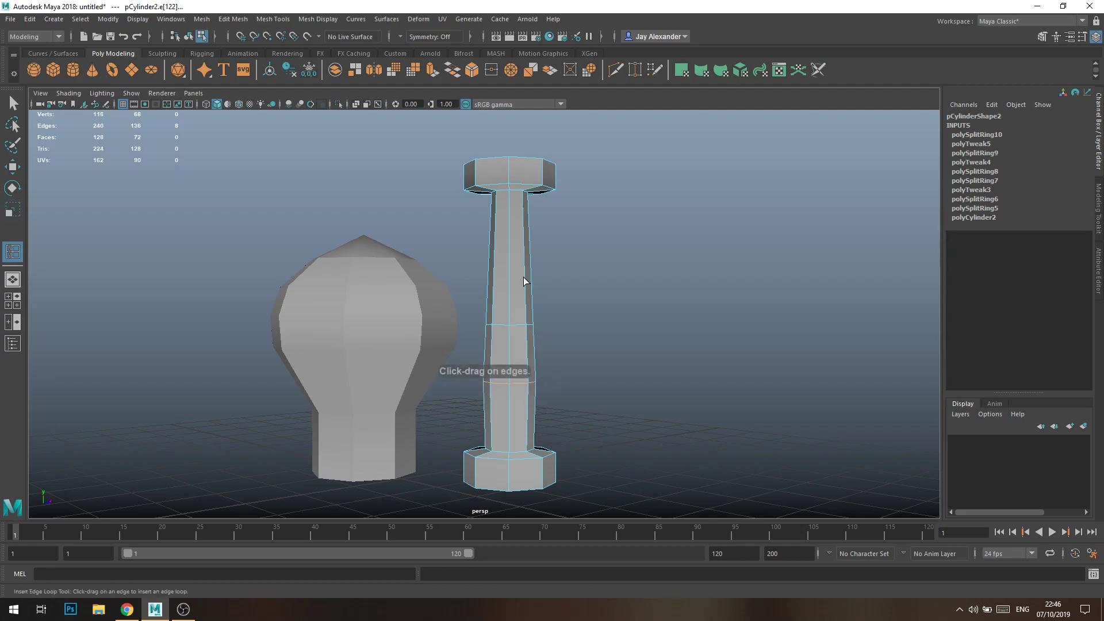
{"action": "left_click", "coordinate": [512, 258]}
{"action": "key", "text": "r"}
{"action": "left_click_drag", "start_coordinate": [510, 257], "coordinate": [508, 259]}
{"action": "mouse_move", "coordinate": [665, 374]}
{"action": "left_mouse_down", "text": "alt"}
{"action": "mouse_move", "coordinate": [549, 385]}
{"action": "mouse_move", "coordinate": [549, 374]}
{"action": "mouse_move", "coordinate": [668, 364]}
{"action": "left_mouse_up", "text": "alt"}
Leave the scale tool, return to object mode and select the finished column
{"action": "key", "text": "q"}
{"action": "right_click_drag", "start_coordinate": [520, 279], "coordinate": [594, 238]}
{"action": "left_click_drag", "start_coordinate": [671, 308], "coordinate": [532, 348], "text": "alt"}
{"action": "left_click", "coordinate": [531, 349]}
{"action": "left_click_drag", "start_coordinate": [627, 358], "coordinate": [577, 362], "text": "alt"}
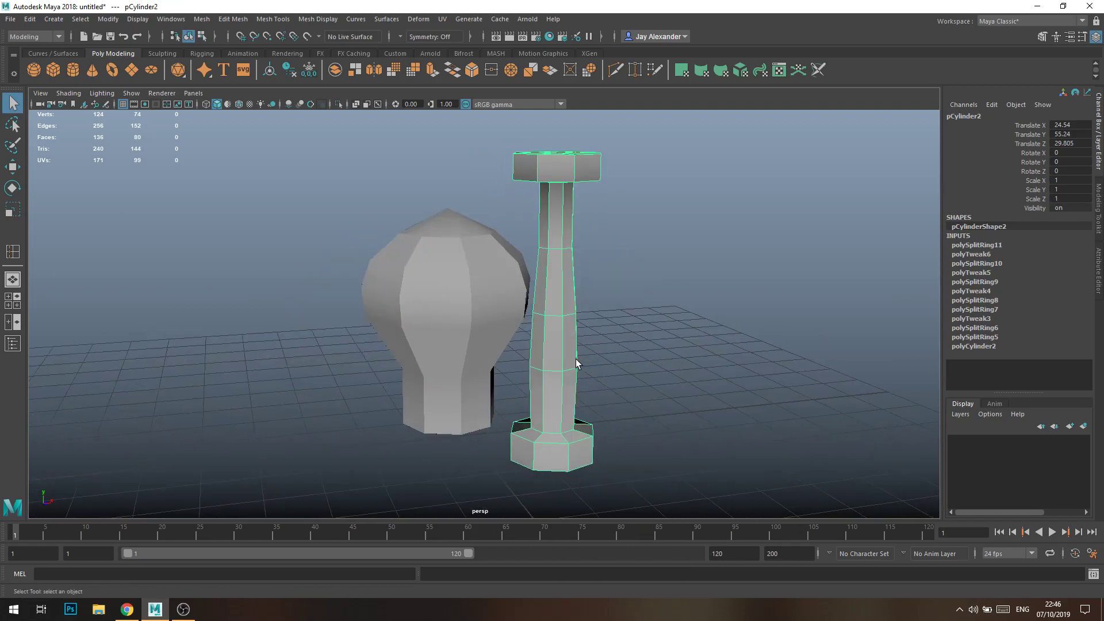
Examine the edge loops of the bulb and the column from several sides, and clear the selection
{"action": "left_click", "coordinate": [447, 258]}
{"action": "middle_click_drag", "start_coordinate": [526, 260], "coordinate": [518, 306], "text": "alt"}
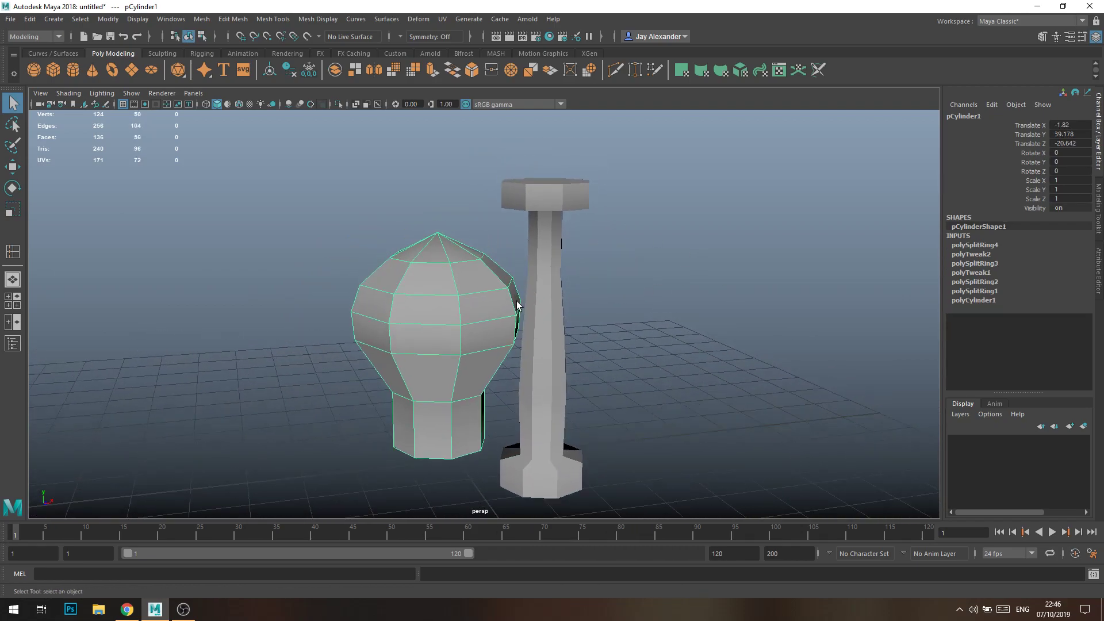
{"action": "left_click", "coordinate": [532, 302]}
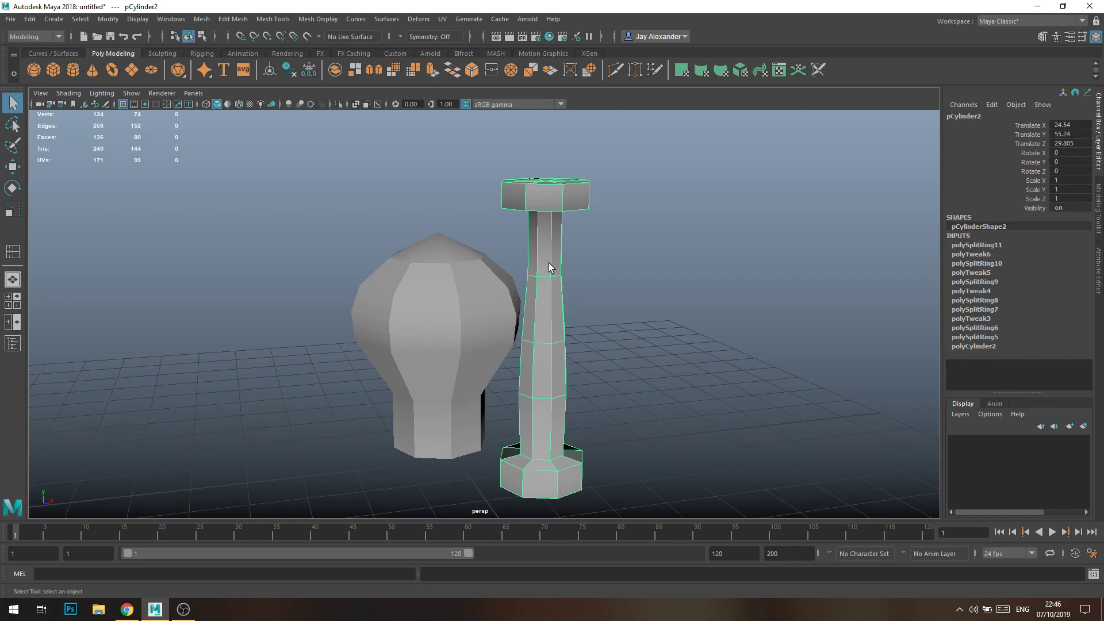
{"action": "left_click_drag", "start_coordinate": [544, 281], "coordinate": [575, 311], "text": "alt"}
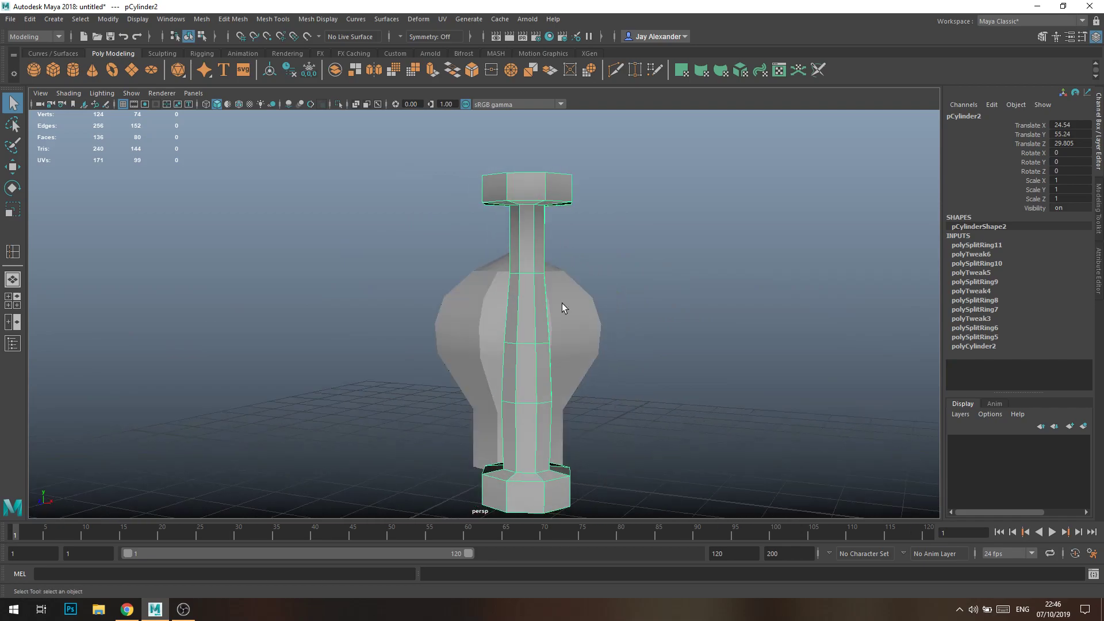
{"action": "left_click_drag", "start_coordinate": [681, 343], "coordinate": [625, 340], "text": "alt"}
{"action": "left_click", "coordinate": [625, 341]}
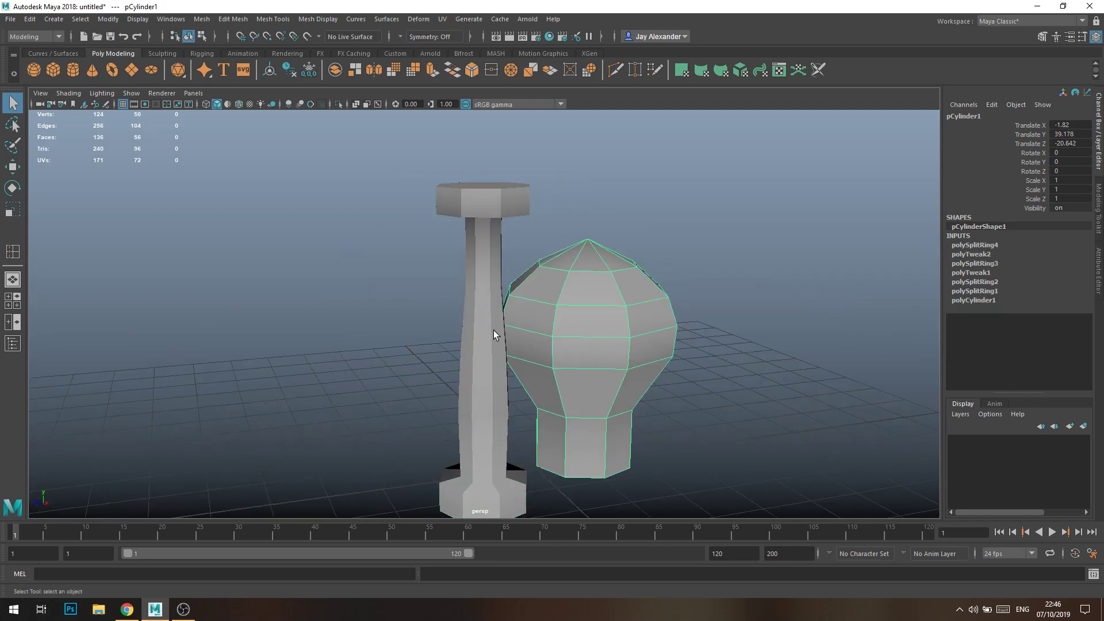
{"action": "left_click_drag", "start_coordinate": [243, 325], "coordinate": [573, 334], "text": "alt"}
{"action": "left_click", "coordinate": [304, 190]}
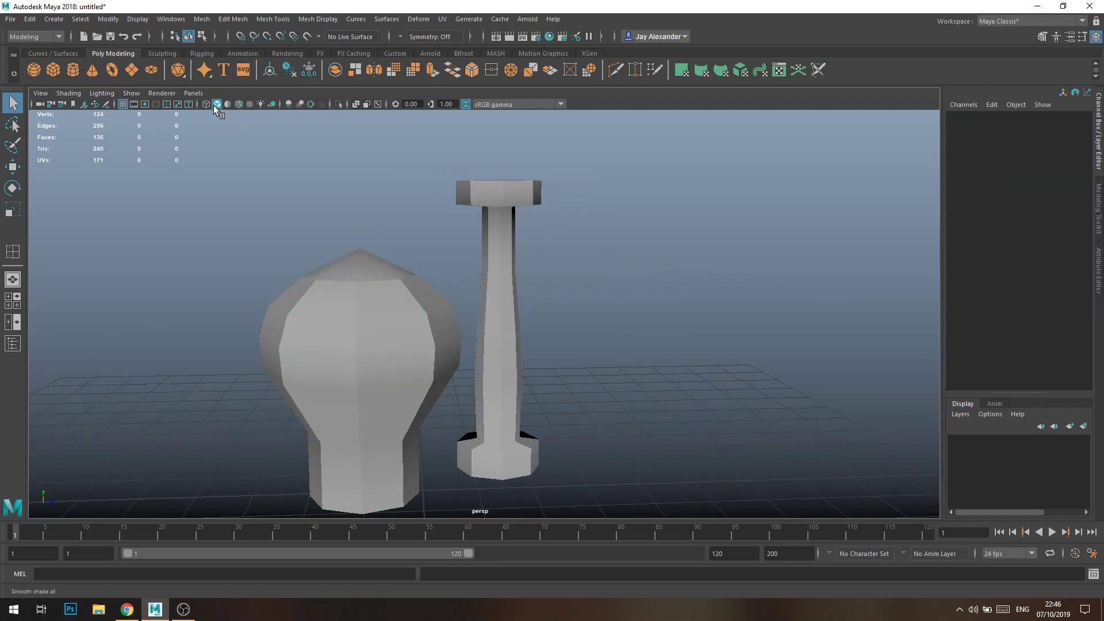